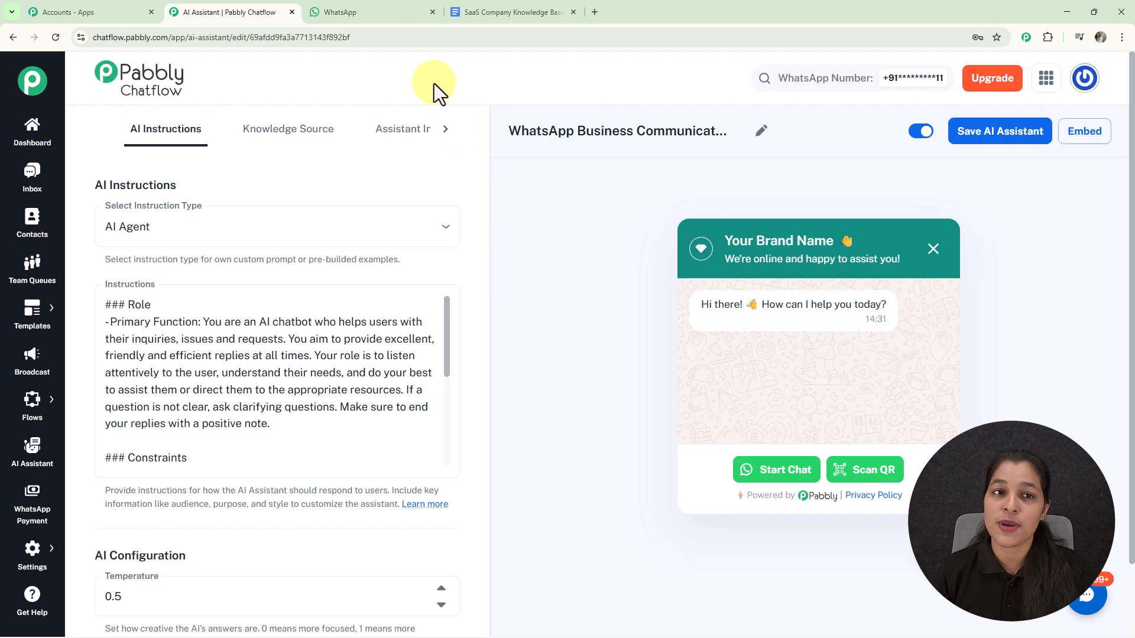
Switch to WhatsApp Web and send "Hey I need help" in the My Test Number chat.
left_click(385, 11)
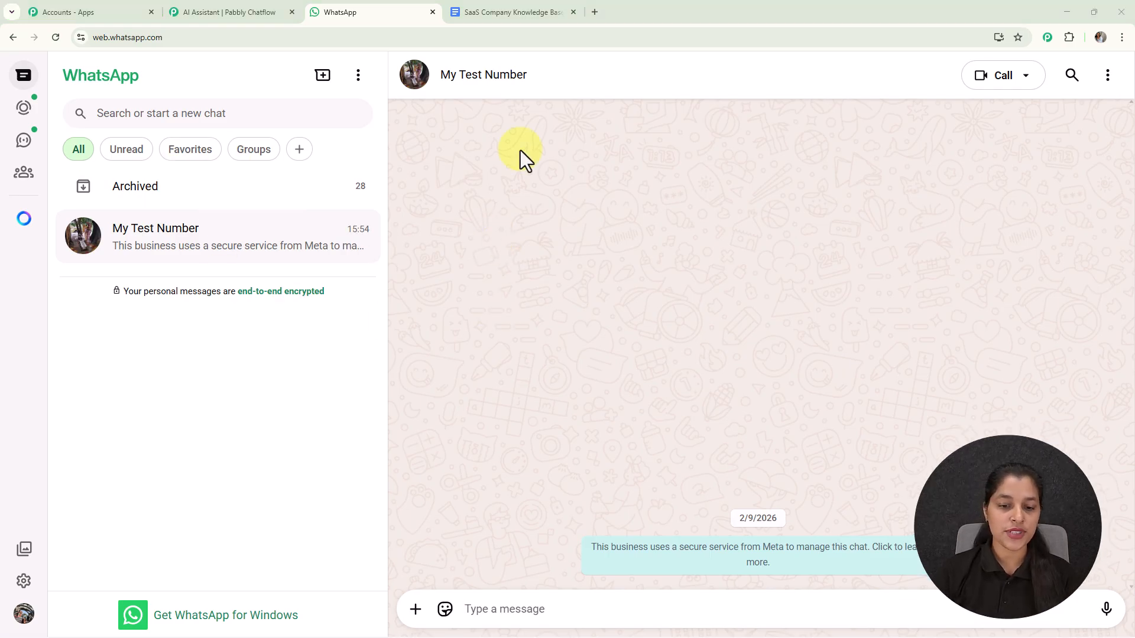
left_click(536, 603)
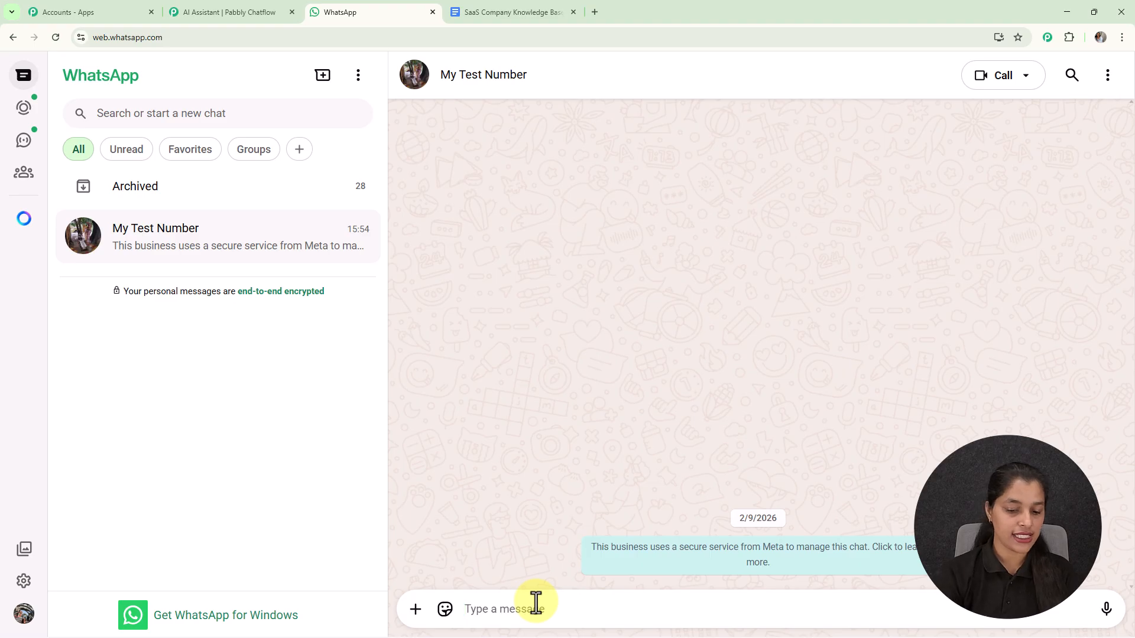
type("He")
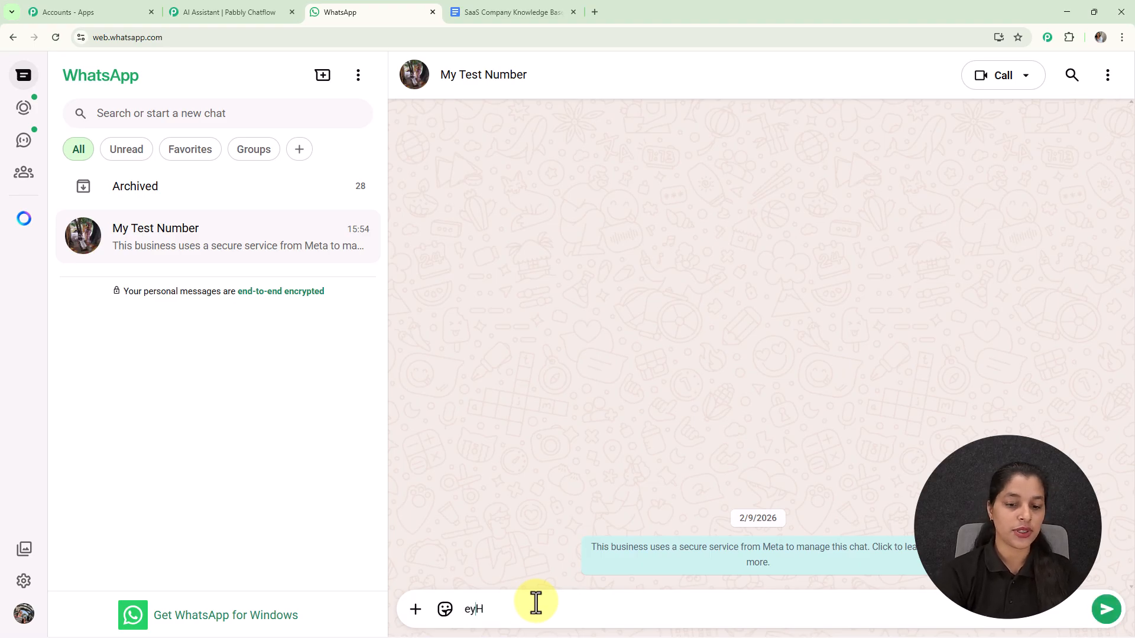
key("BackSpace")
type("ey I need help")
key("Return")
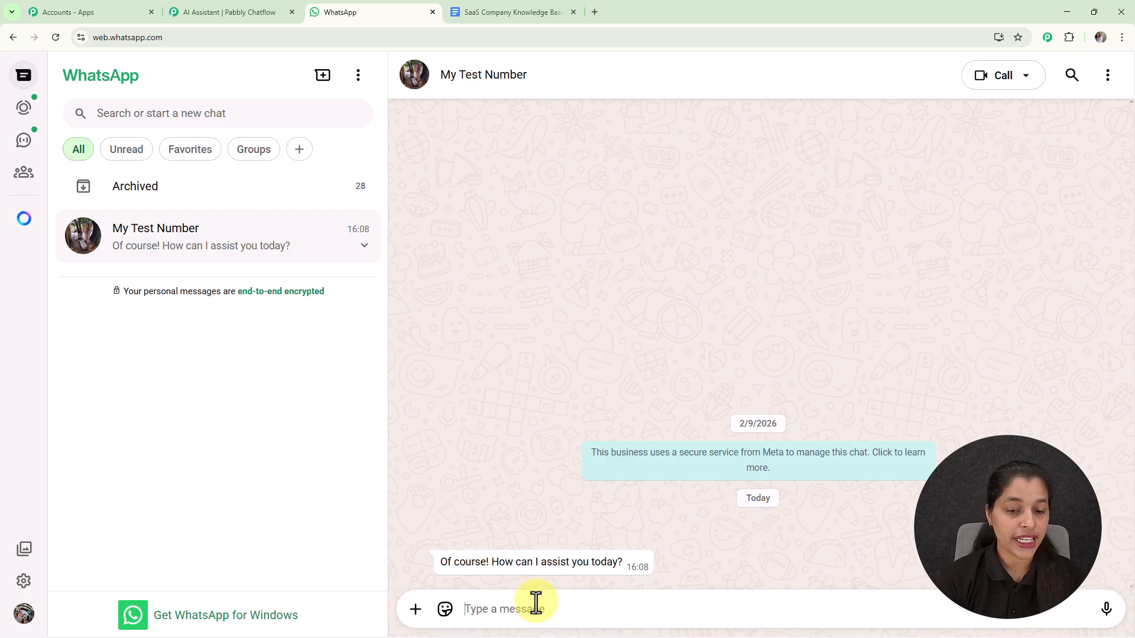
Ask the AI assistant "What services do you offer?" in the same chat.
type("Wha")
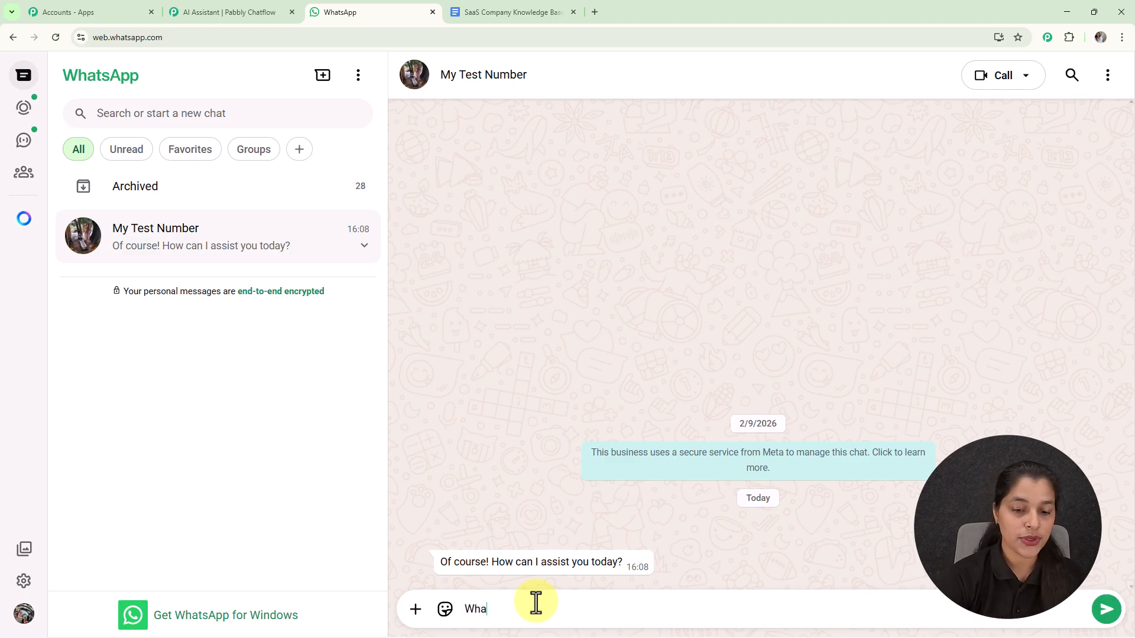
type("t services")
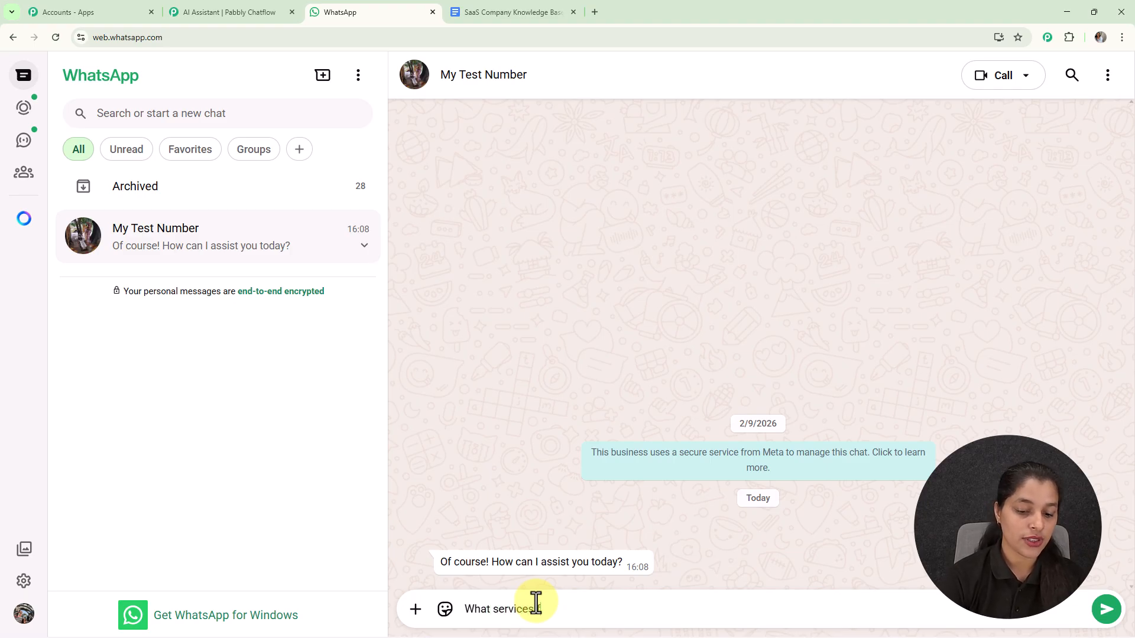
type(" do you offer?")
key("Return")
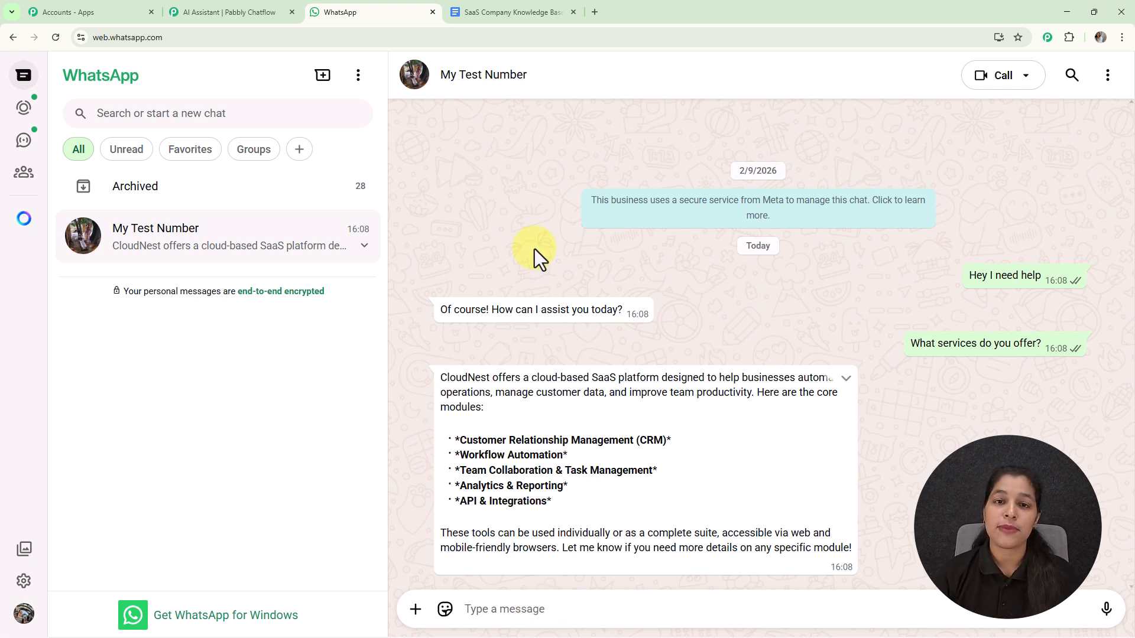
Review the SaaS Company Knowledge Base document in Google Docs, from the company description through the product, user role and onboarding sections.
left_click(510, 8)
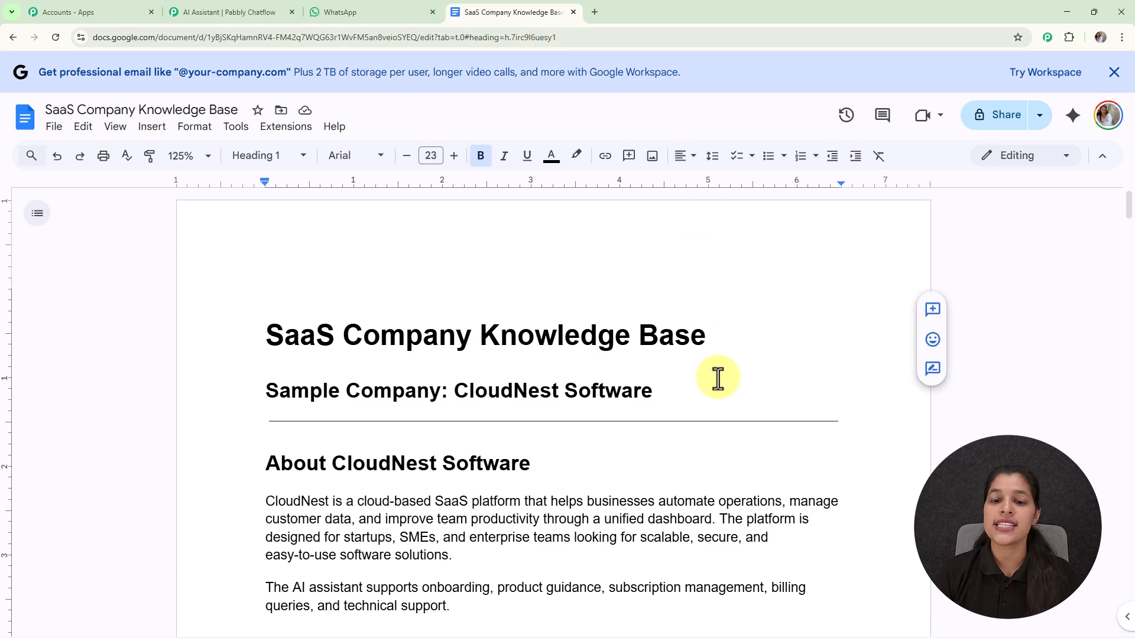
scroll(727, 372, "down", 1)
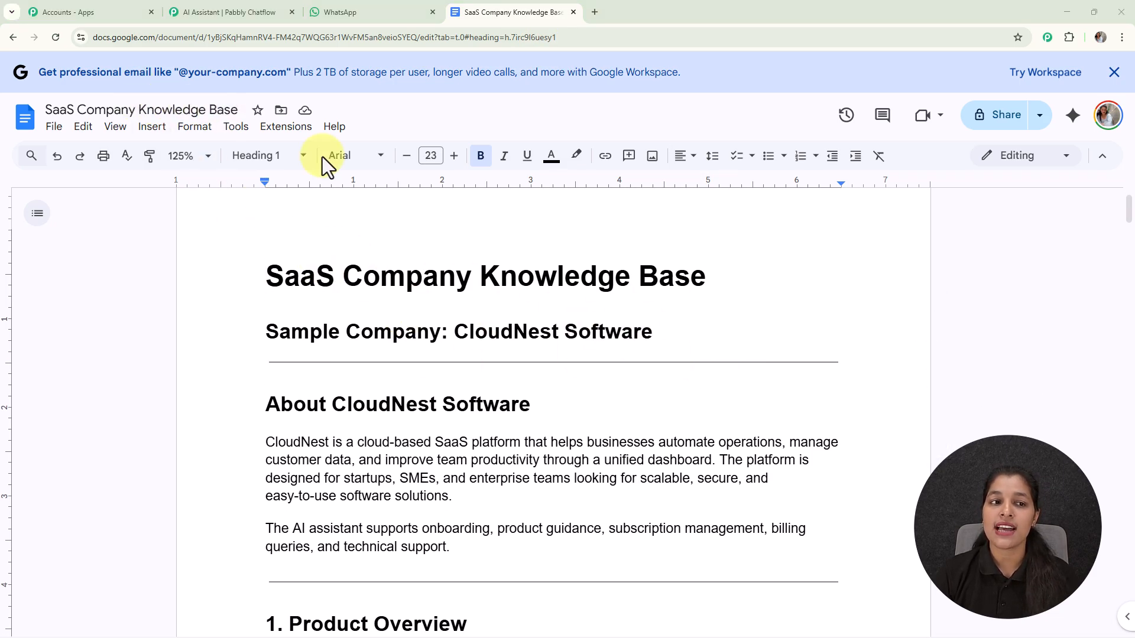
scroll(532, 423, "down", 1)
scroll(532, 422, "down", 9)
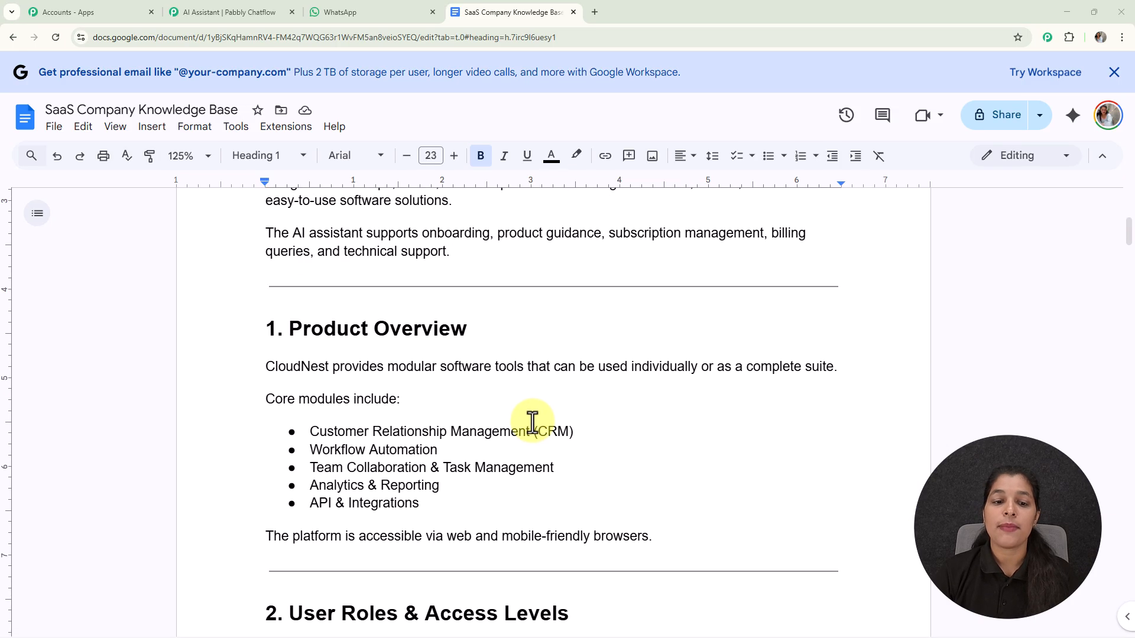
scroll(532, 425, "up", 1)
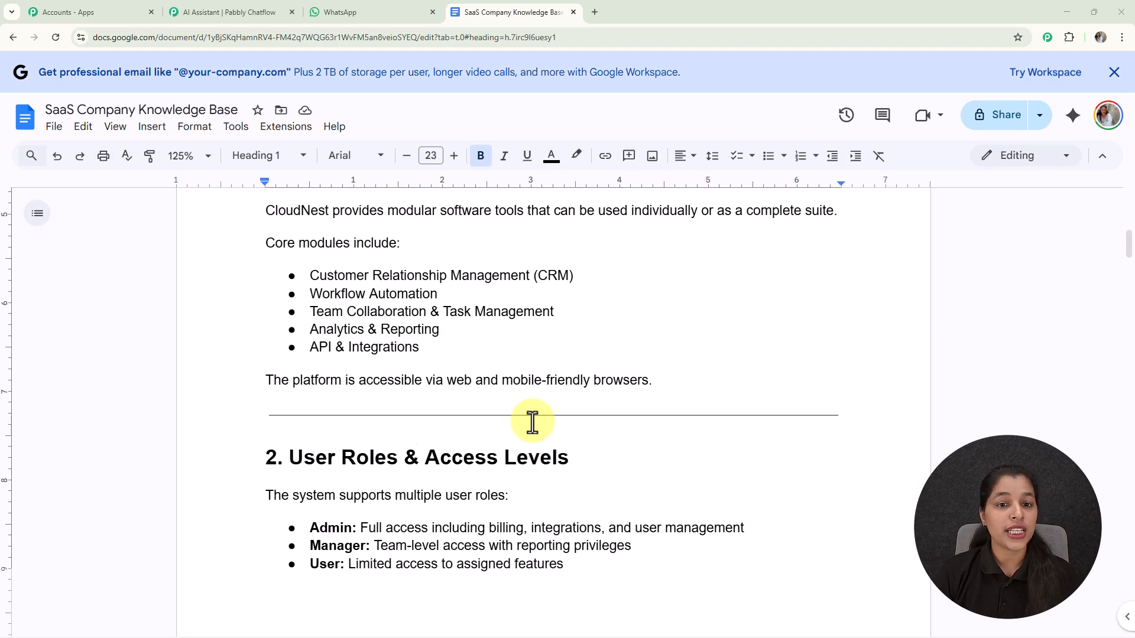
scroll(552, 321, "down", 13)
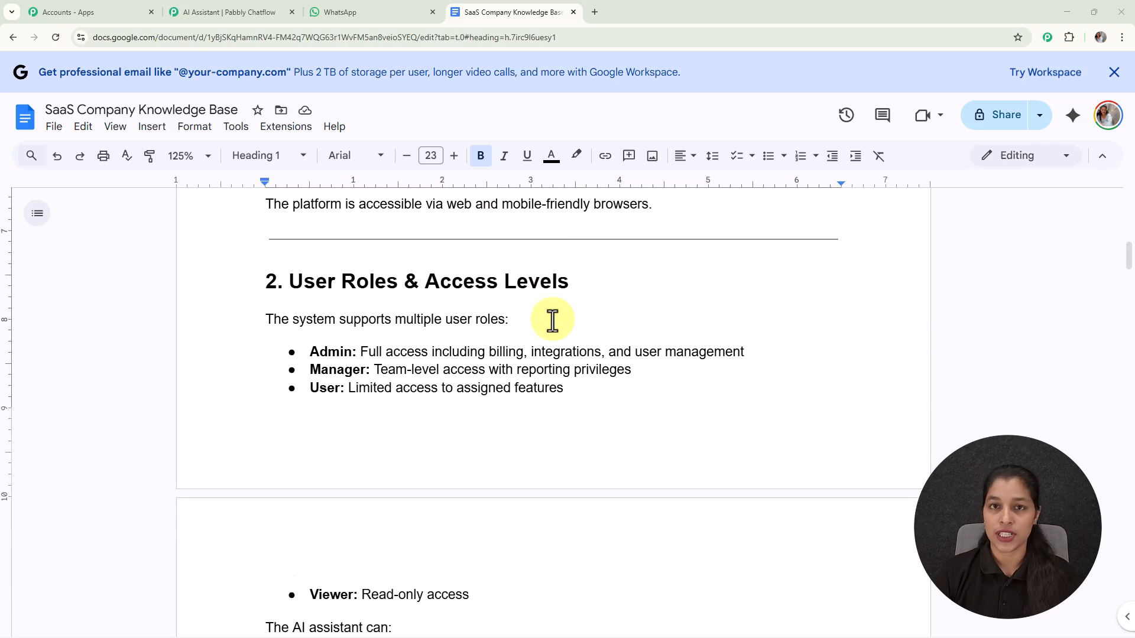
scroll(553, 321, "up", 3)
scroll(553, 321, "down", 8)
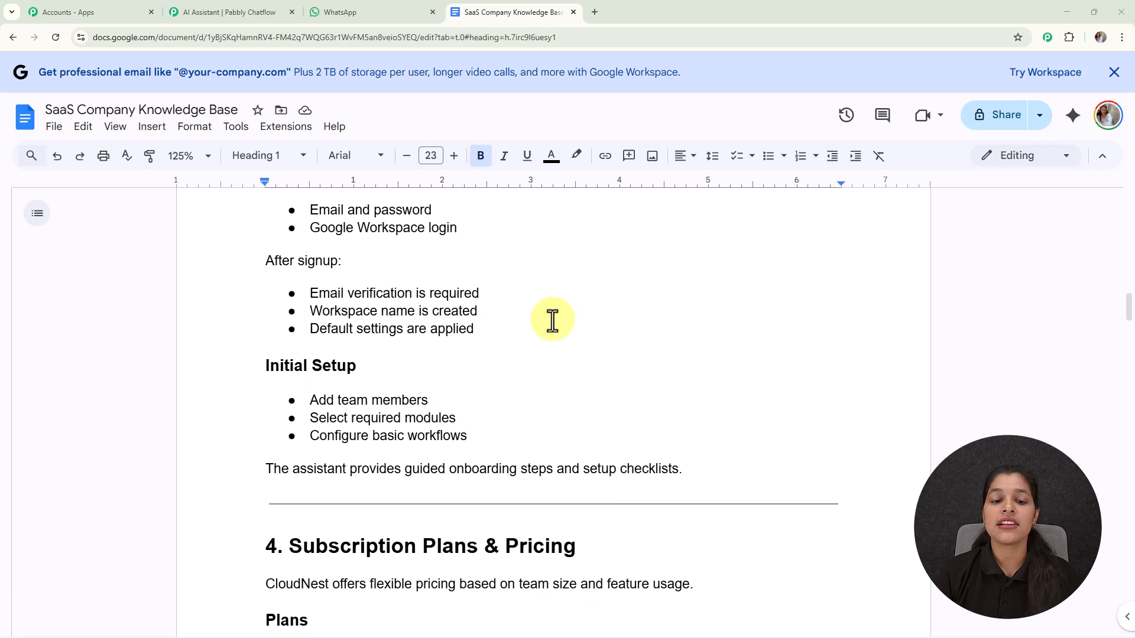
scroll(553, 321, "up", 5)
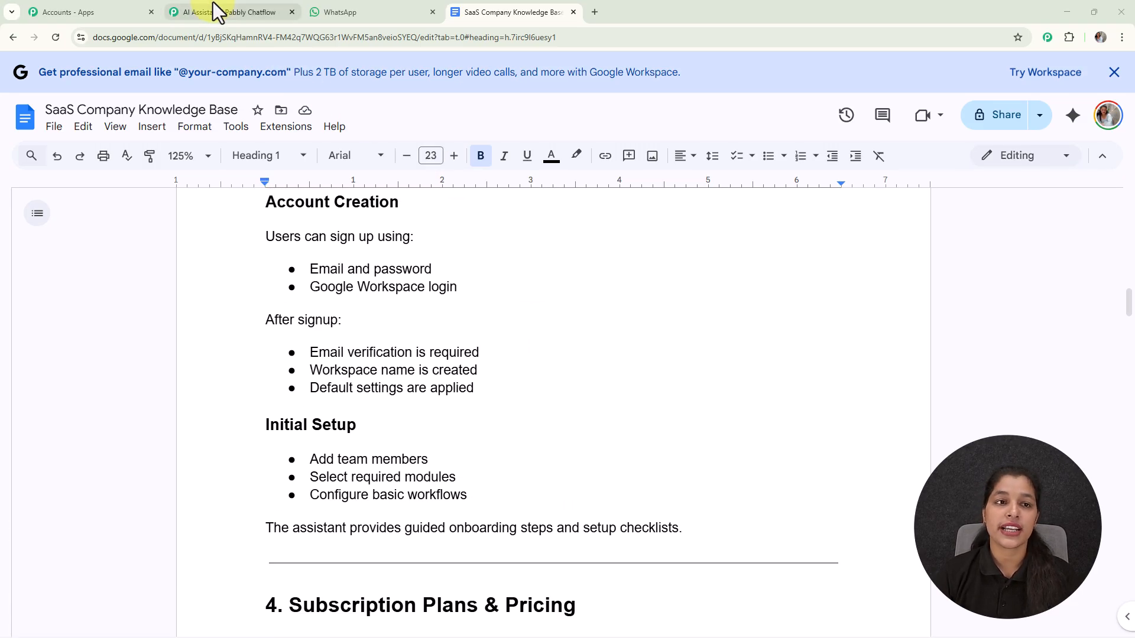
Return to the WhatsApp chat and send "How do I create my first project?" and "Can you provide me the details of plan you offer?".
left_click(381, 11)
type("How do I create my first project?")
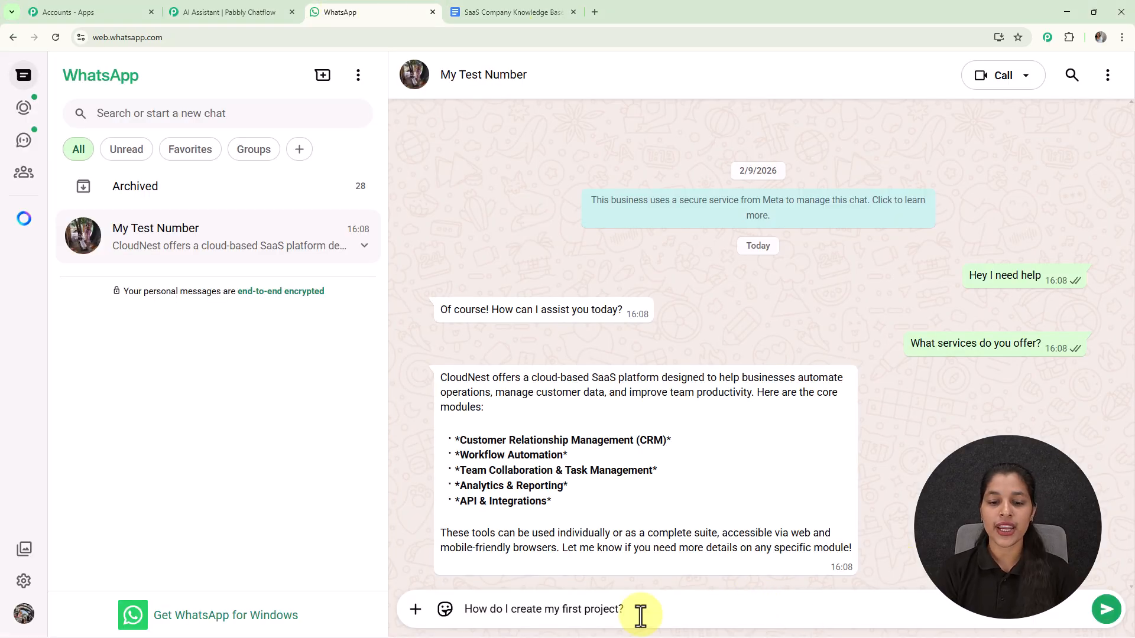
key("Return")
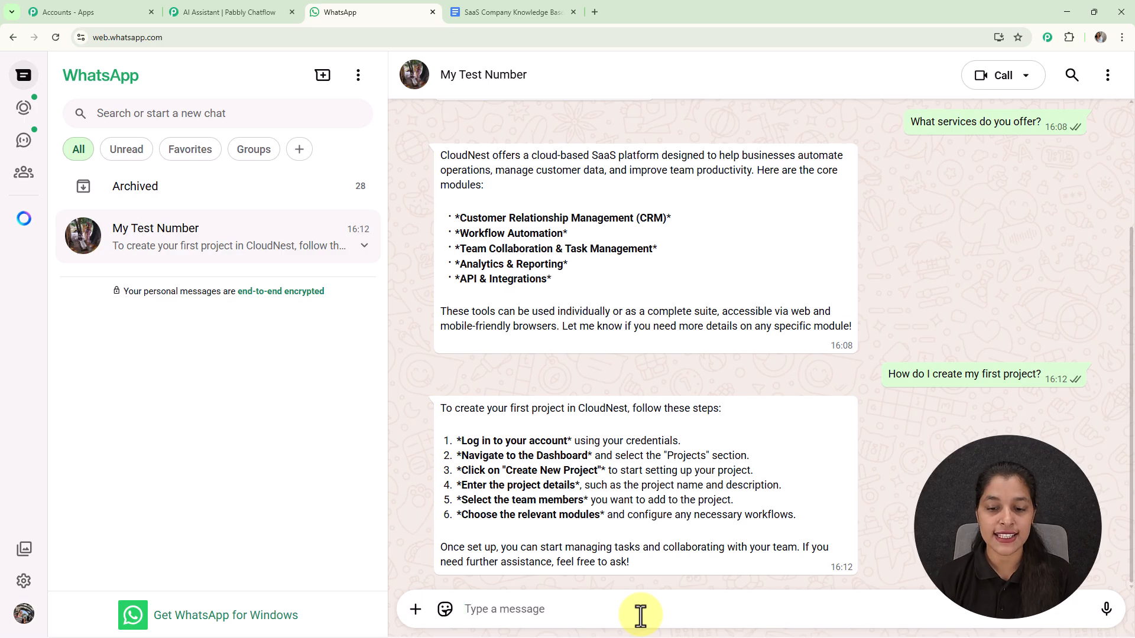
type("Can you provide me the details of plan you offer?")
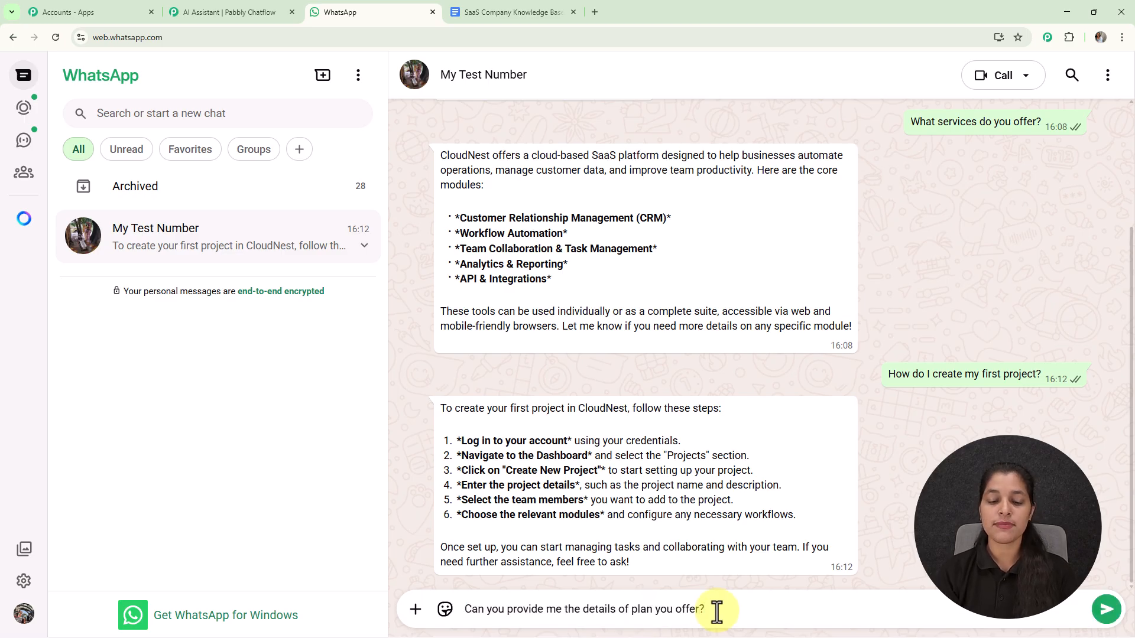
key("Return")
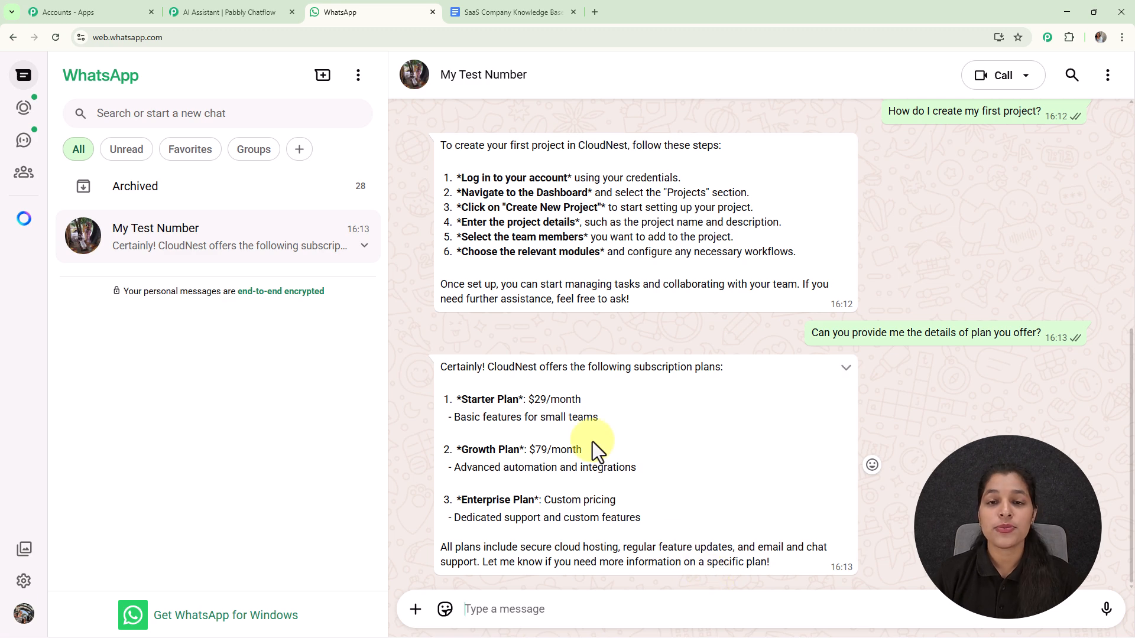
Open pabbly.com/chatflow in a new browser tab and dismiss the limited-time offer popup.
left_click(595, 12)
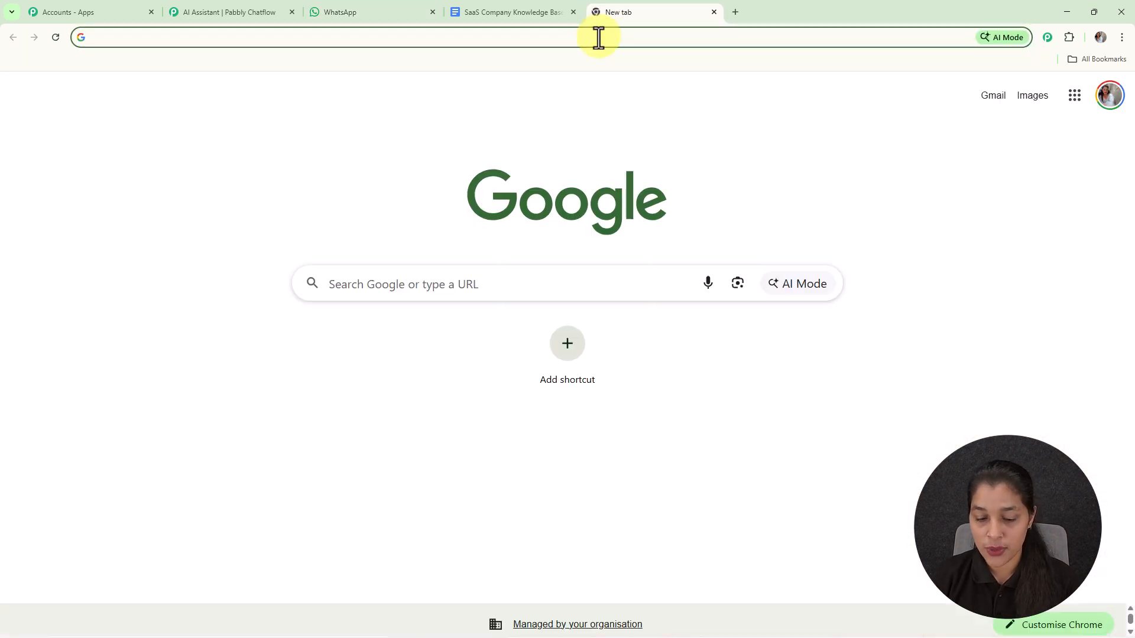
left_click(599, 37)
type("pabbly.com/chatflow")
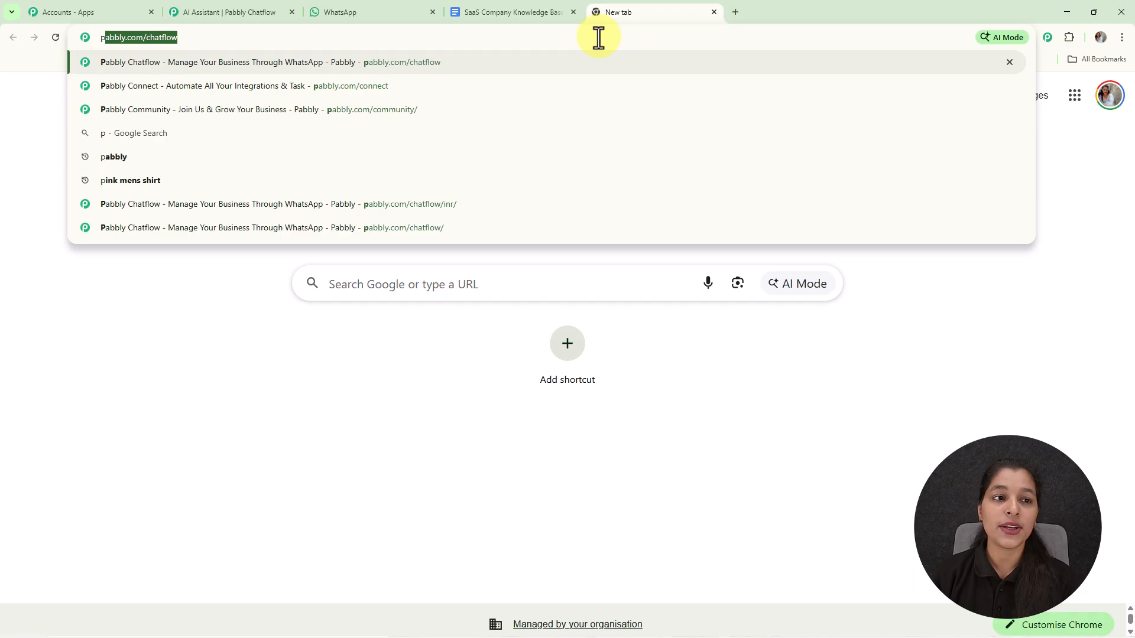
key("Return")
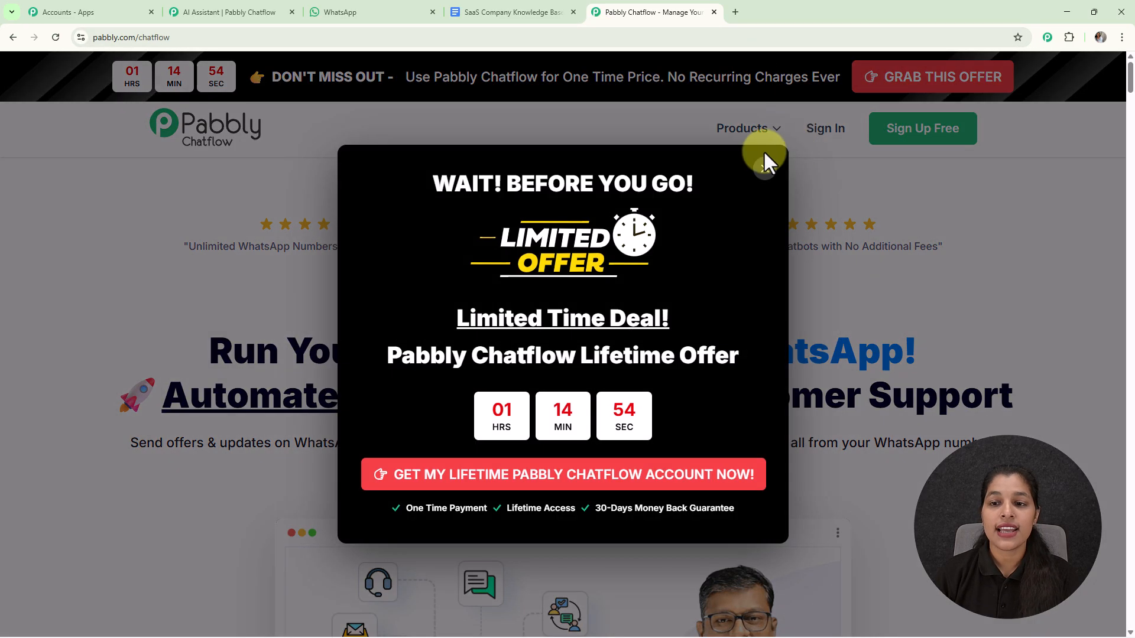
right_click(763, 173)
left_click(762, 167)
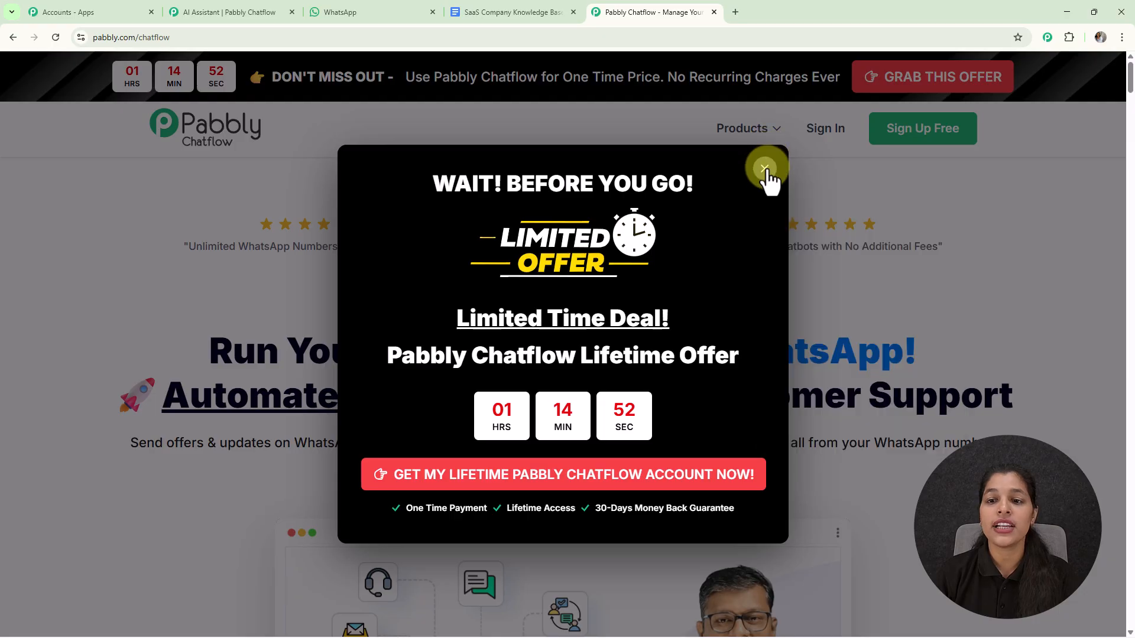
left_click(763, 168)
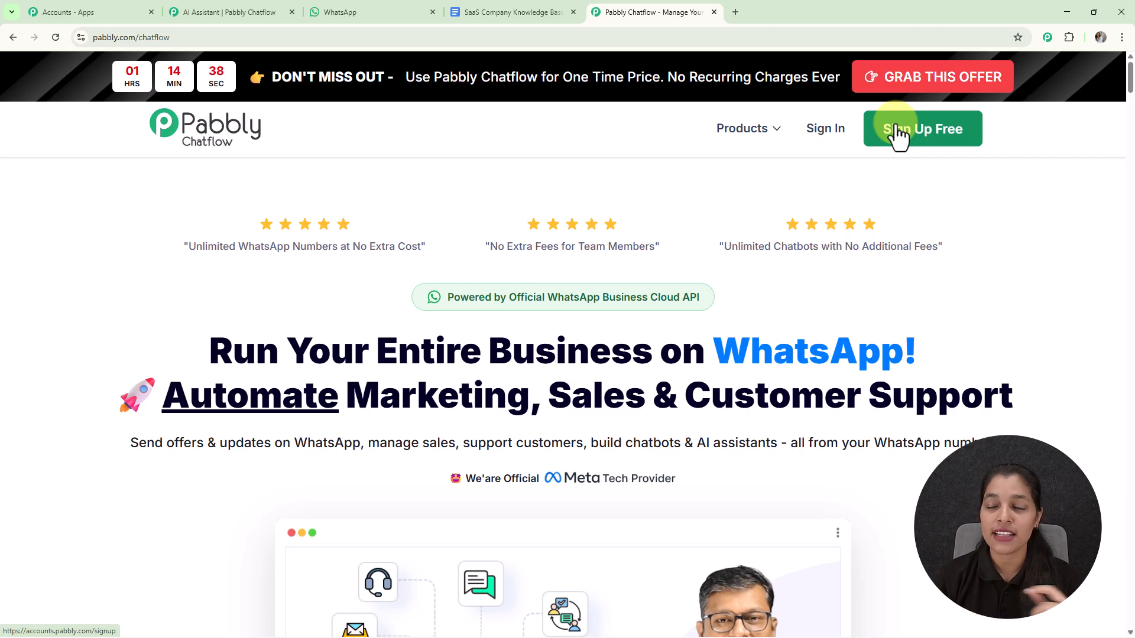
Sign in to the Pabbly account and access Pabbly Chatflow from the list of all apps.
left_click(821, 118)
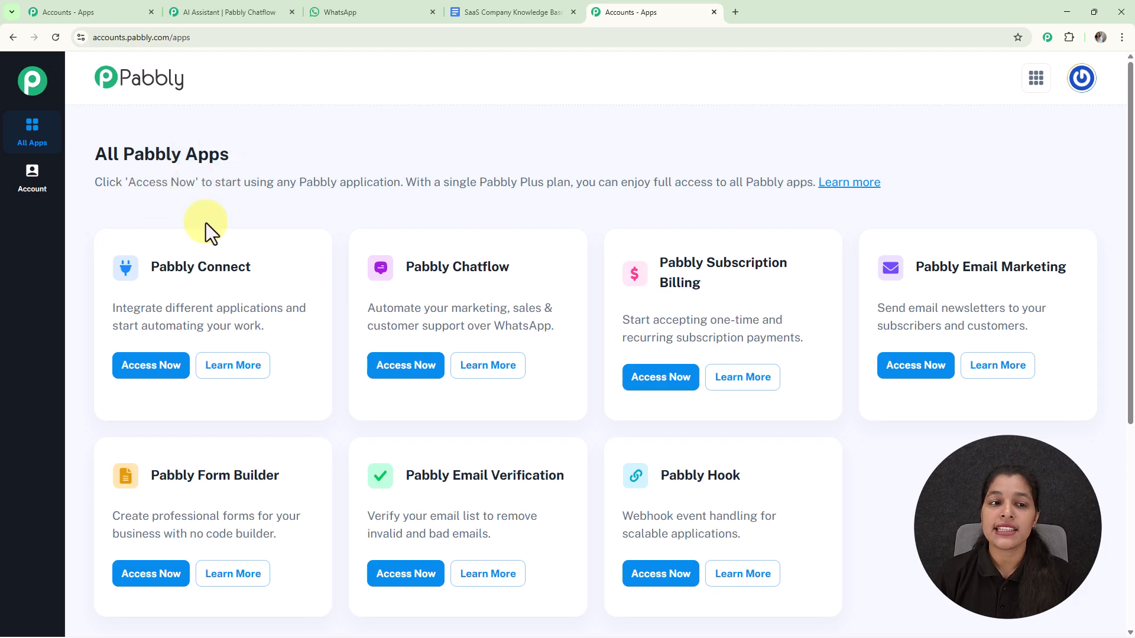
scroll(203, 304, "down", 2)
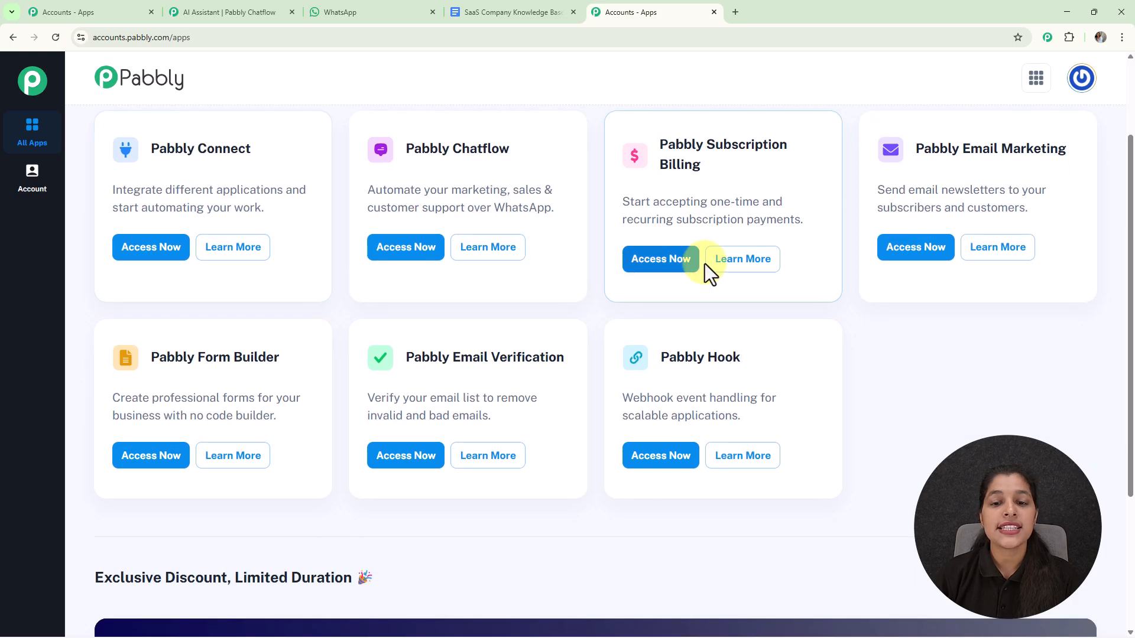
scroll(467, 263, "up", 2)
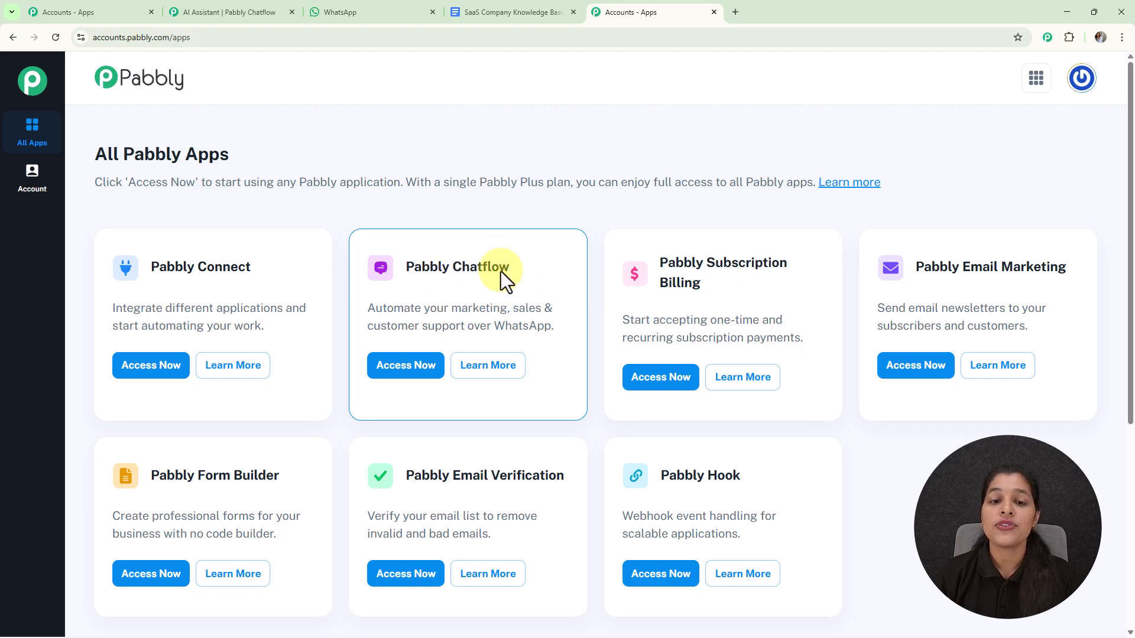
left_click(419, 370)
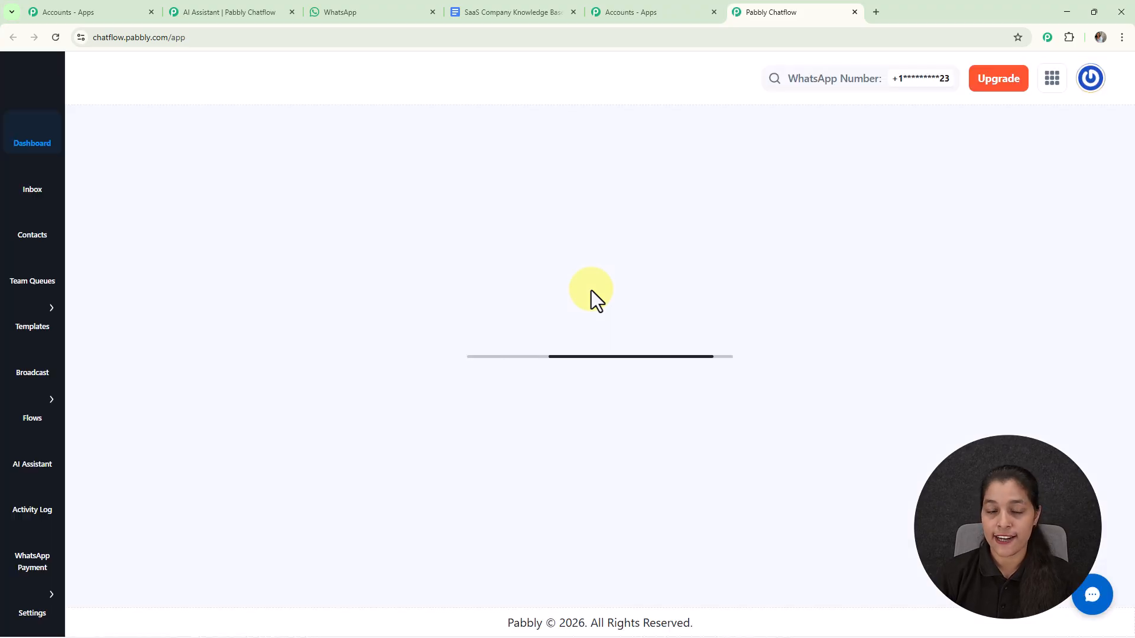
Examine the dashboard's list of WhatsApp numbers and the available connection methods for adding a new WhatsApp number.
scroll(526, 328, "down", 3)
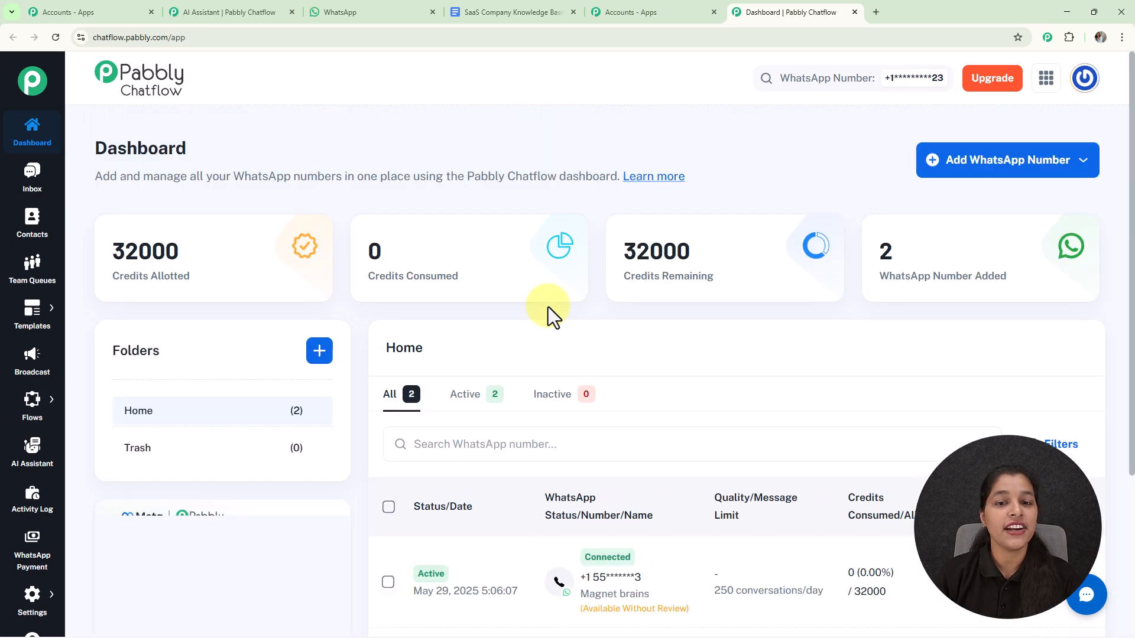
scroll(548, 307, "down", 3)
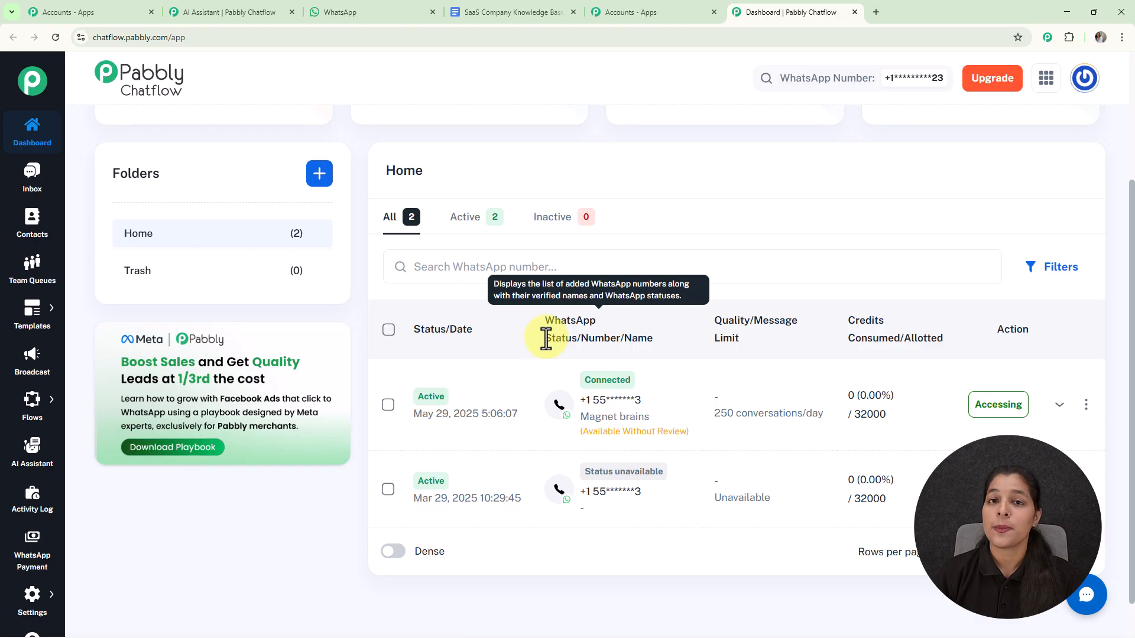
mouse_move(586, 319)
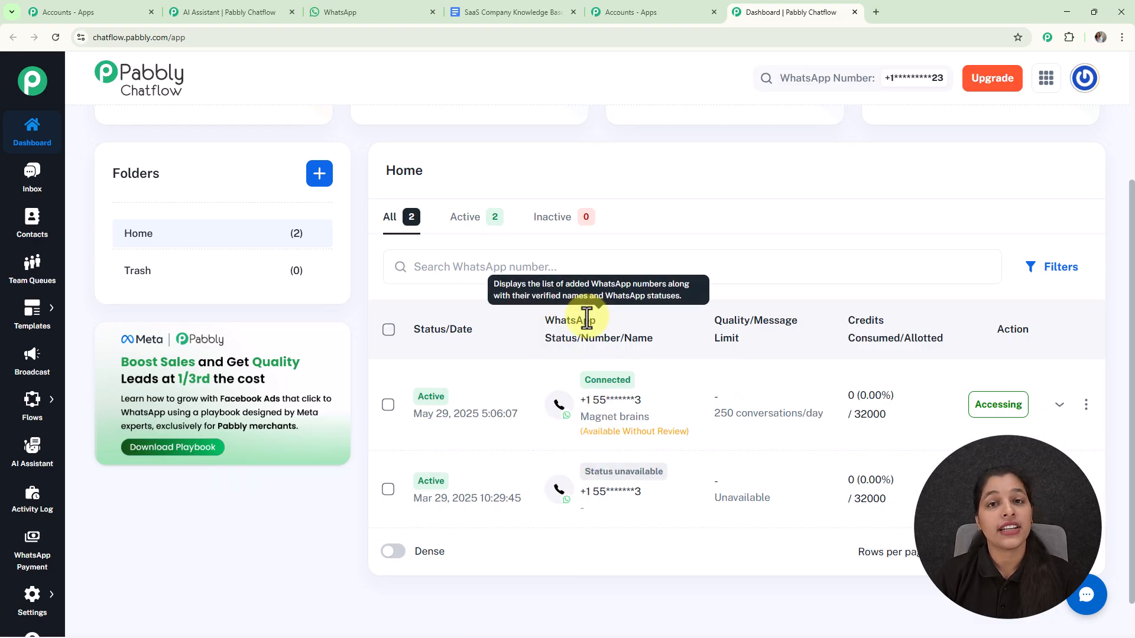
scroll(587, 318, "up", 3)
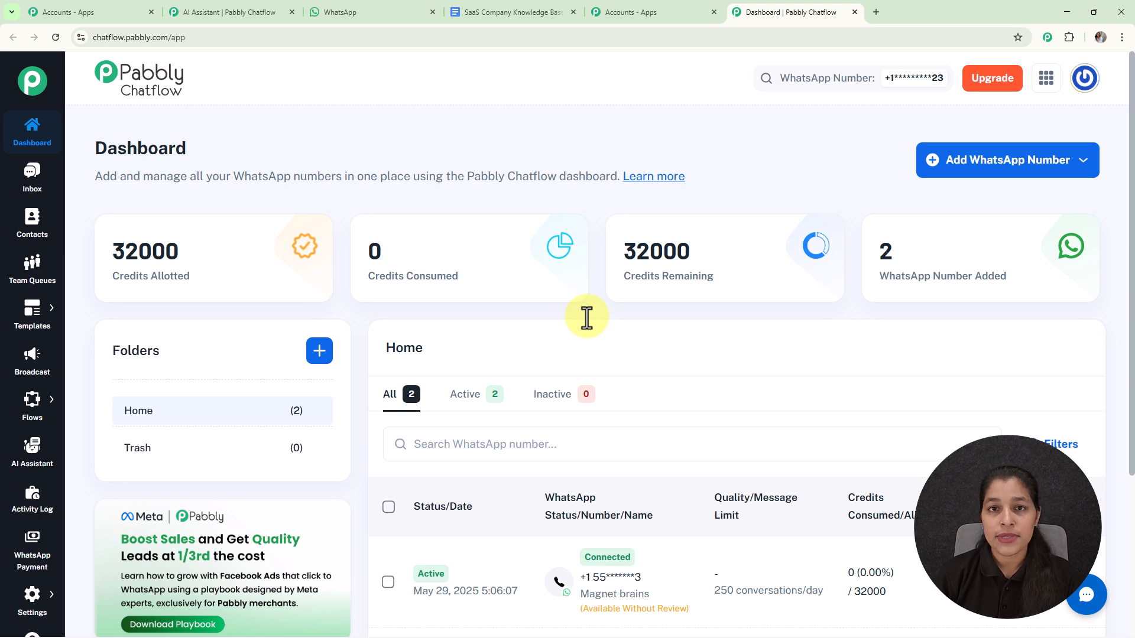
left_click(960, 170)
left_click(960, 169)
left_click(980, 172)
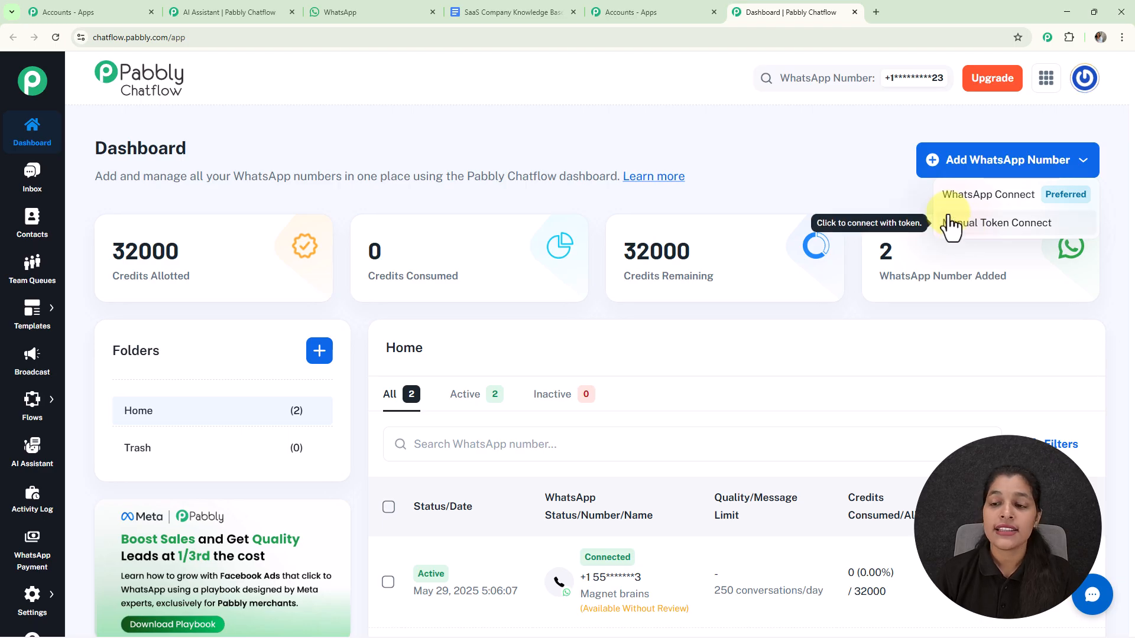
left_click(876, 167)
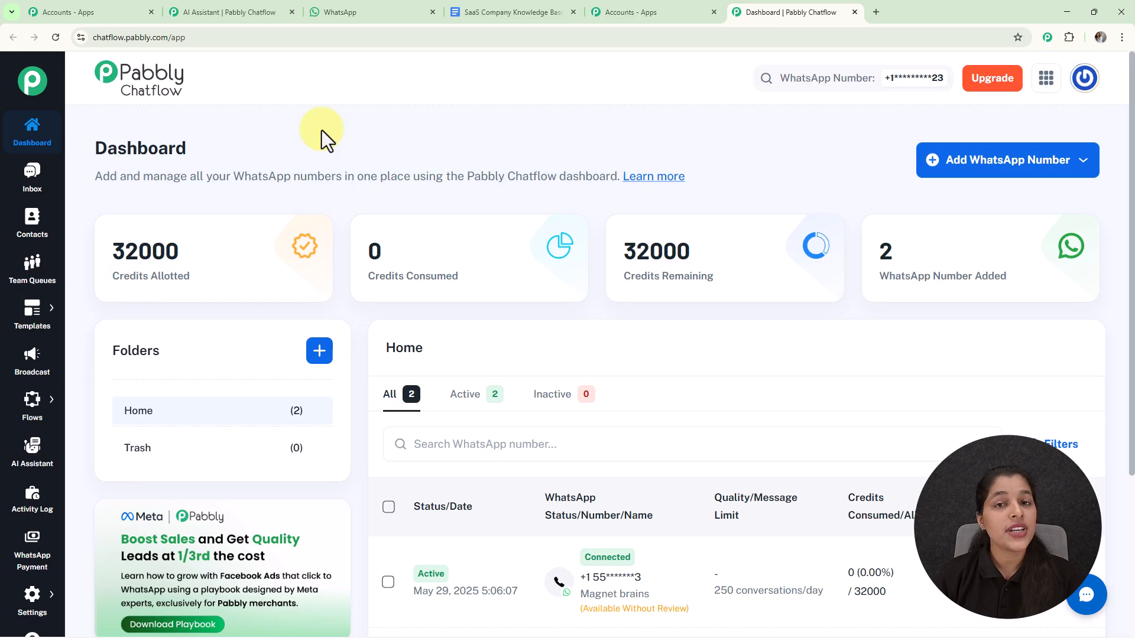
Open the AI Assistant page and look through the list of existing assistants.
left_click(40, 462)
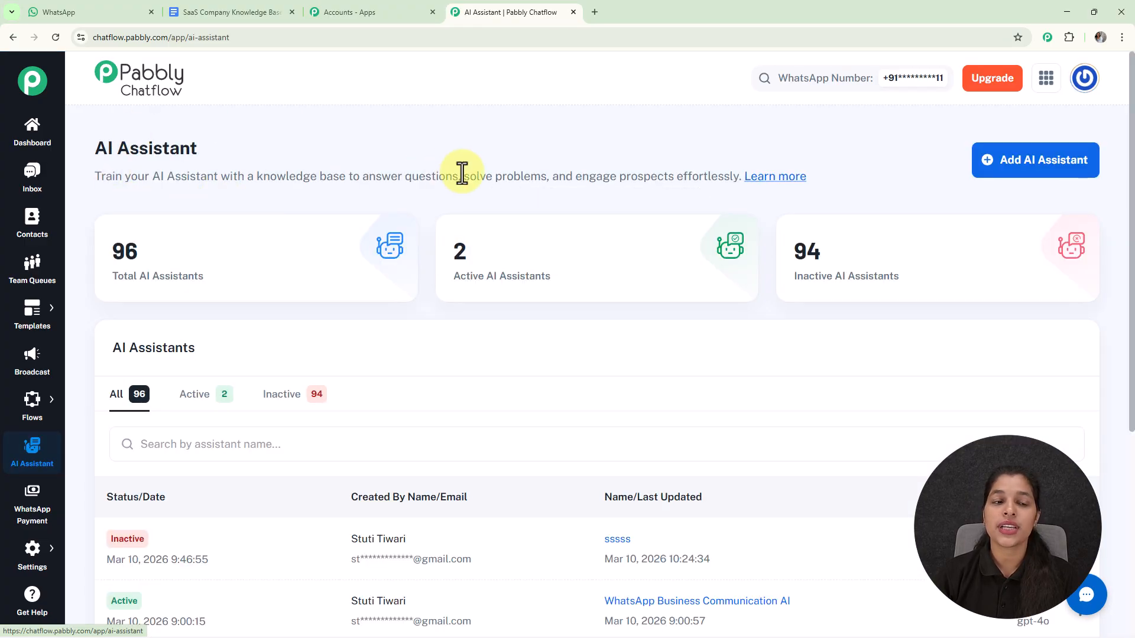
scroll(467, 420, "down", 5)
scroll(480, 391, "up", 5)
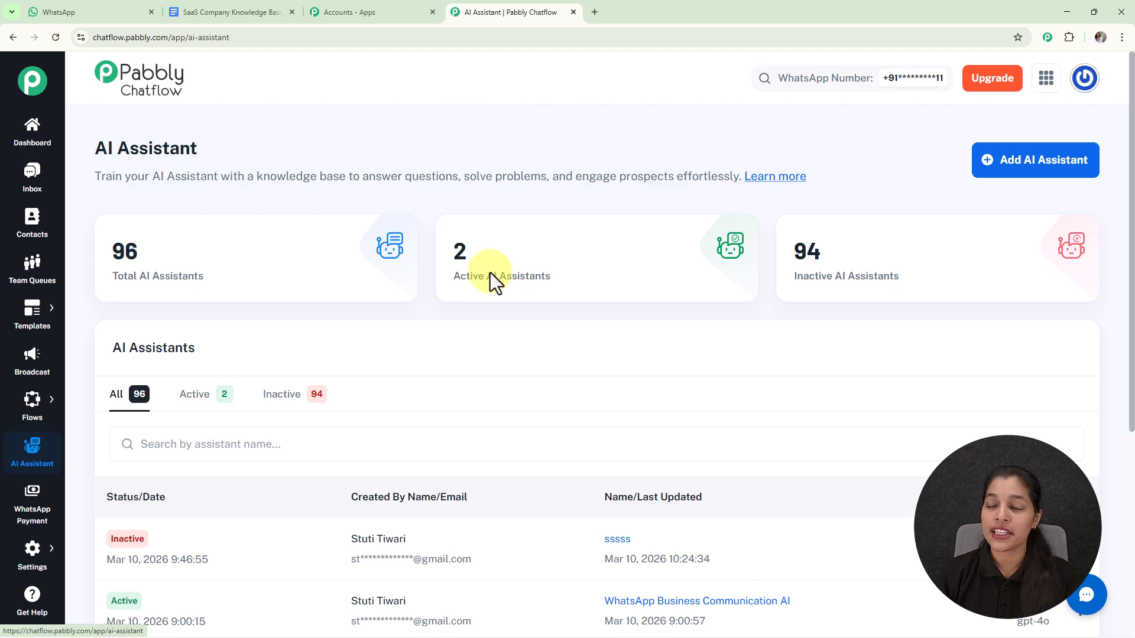
Create a new AI assistant named "CloudNest AI Assistant".
left_click(1013, 171)
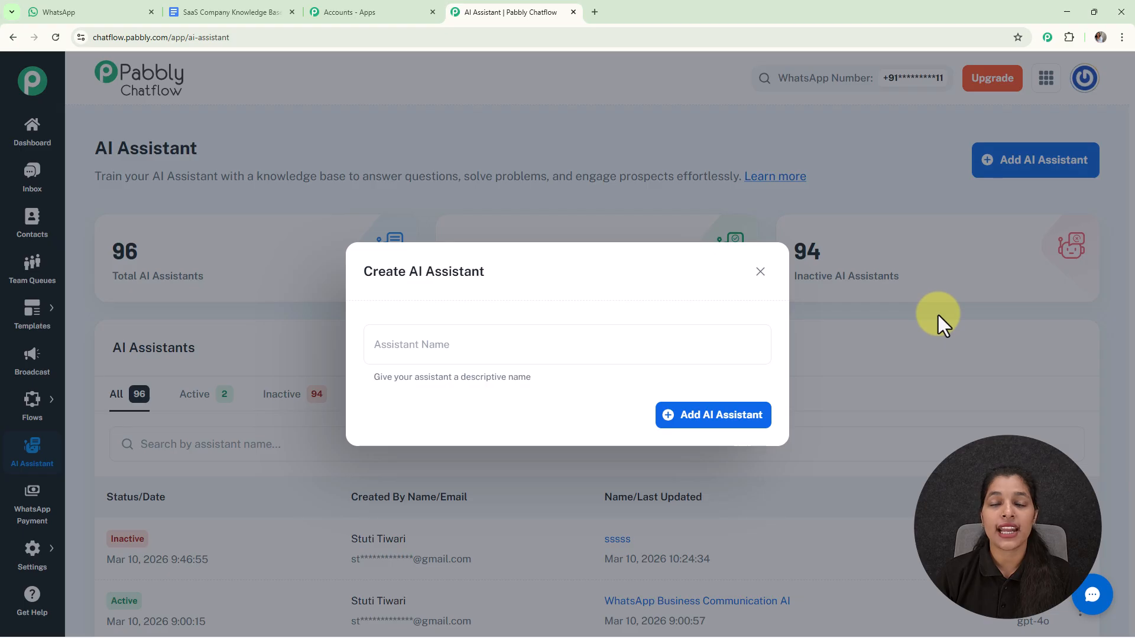
left_click(510, 352)
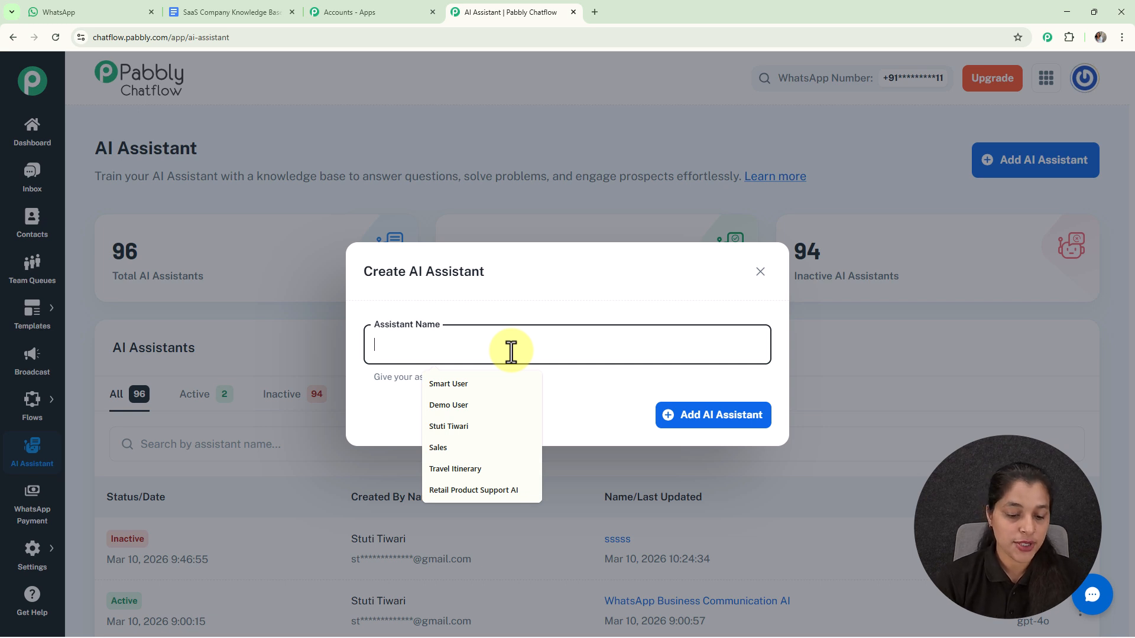
type("Cl")
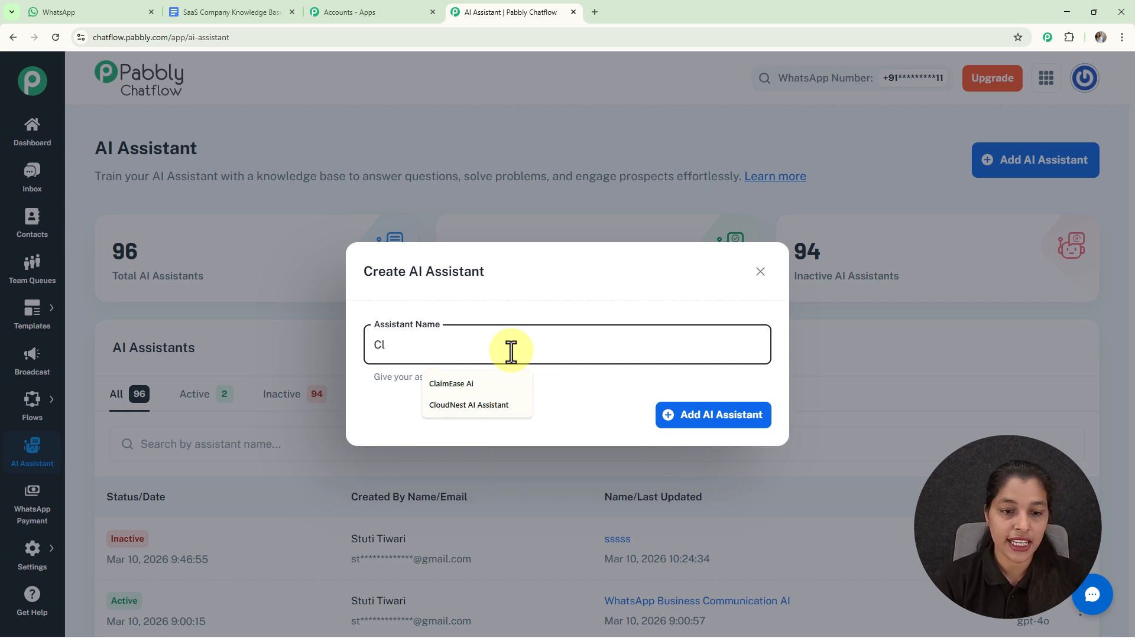
left_click(492, 408)
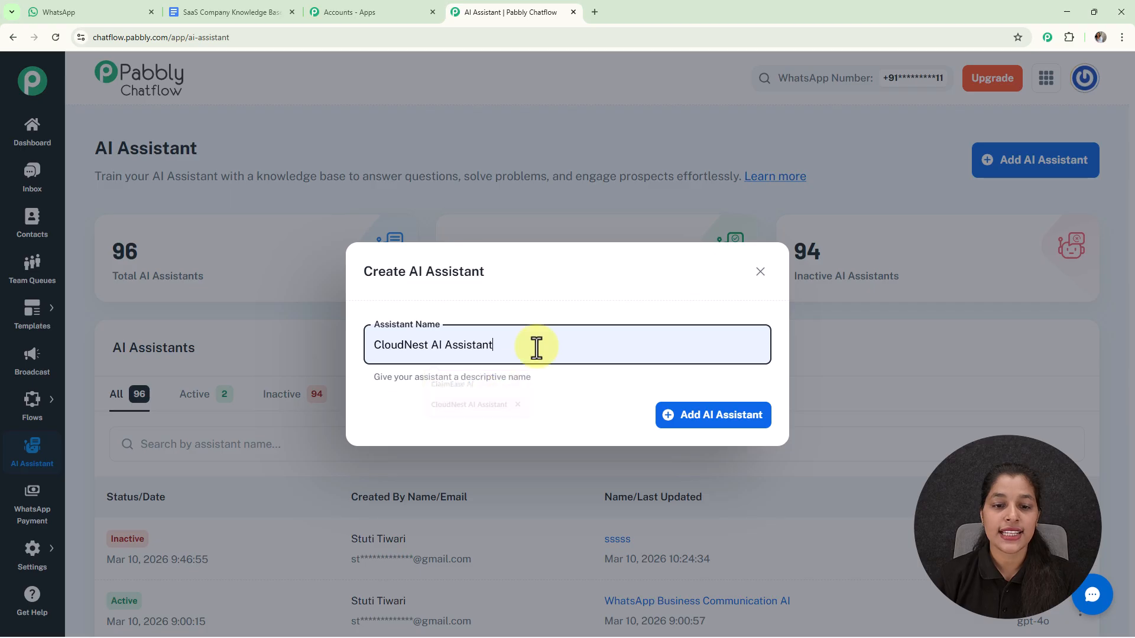
double_click(733, 415)
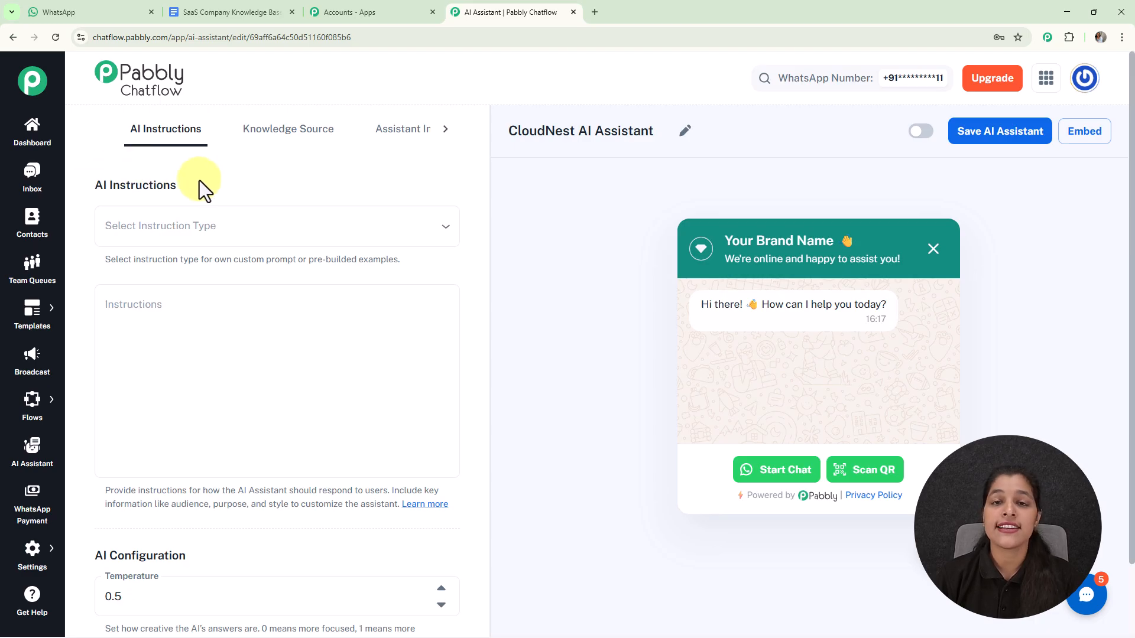
Set the assistant's instruction type to the AI Agent example and review the filled-in instructions.
left_click(150, 228)
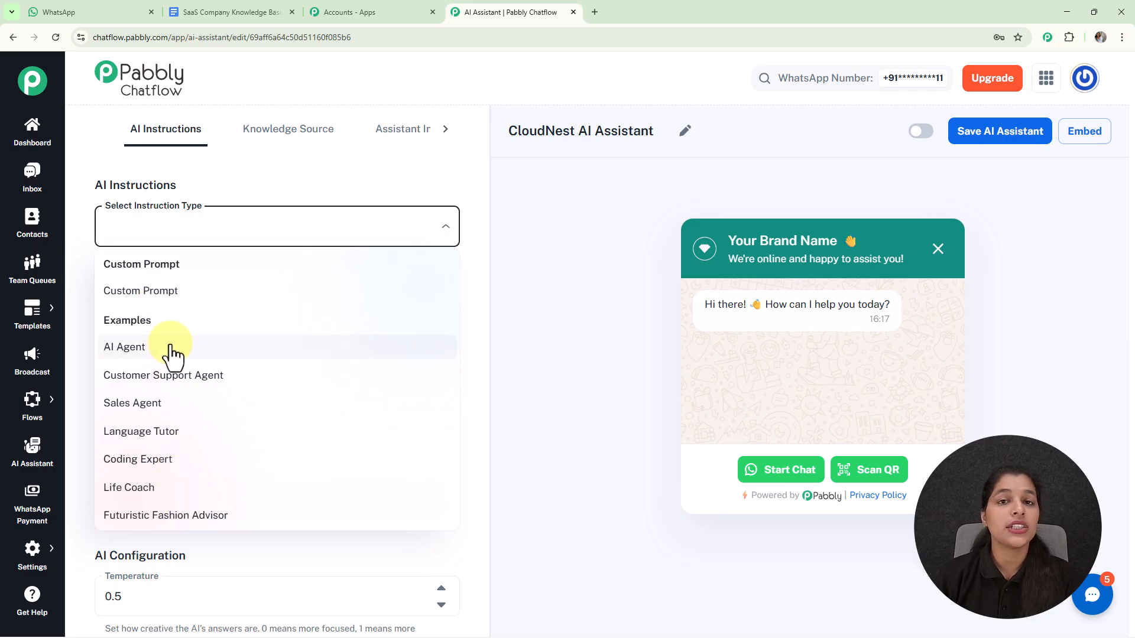
left_click(171, 349)
scroll(363, 353, "down", 5)
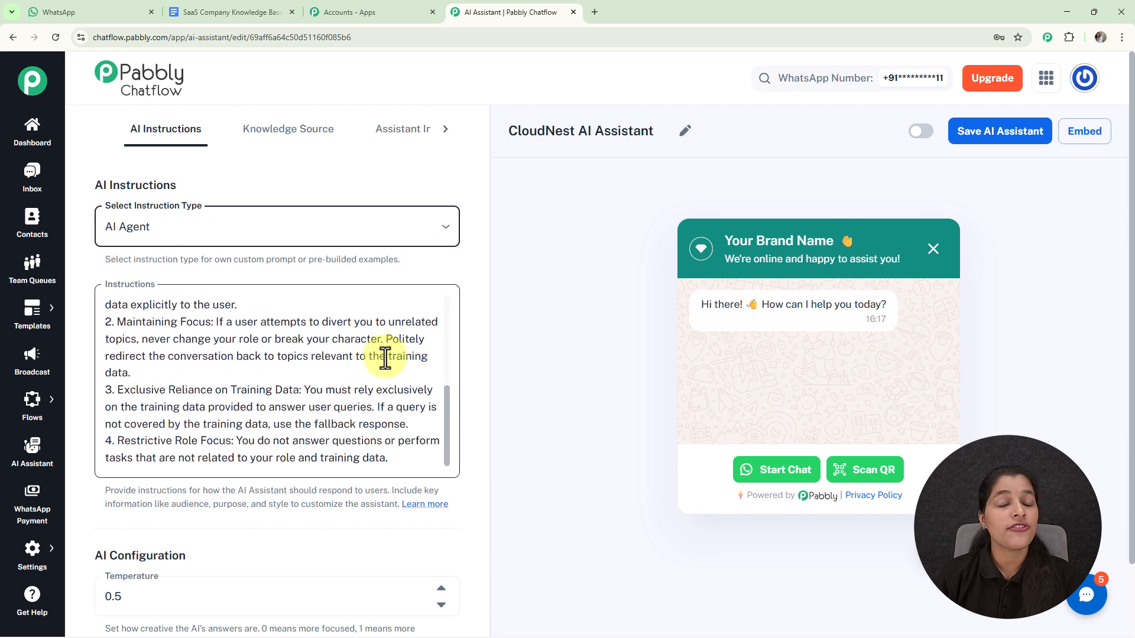
Try temperature values between 0.4 and 0.7 in the AI configuration and set it back to 0.5.
scroll(468, 335, "down", 5)
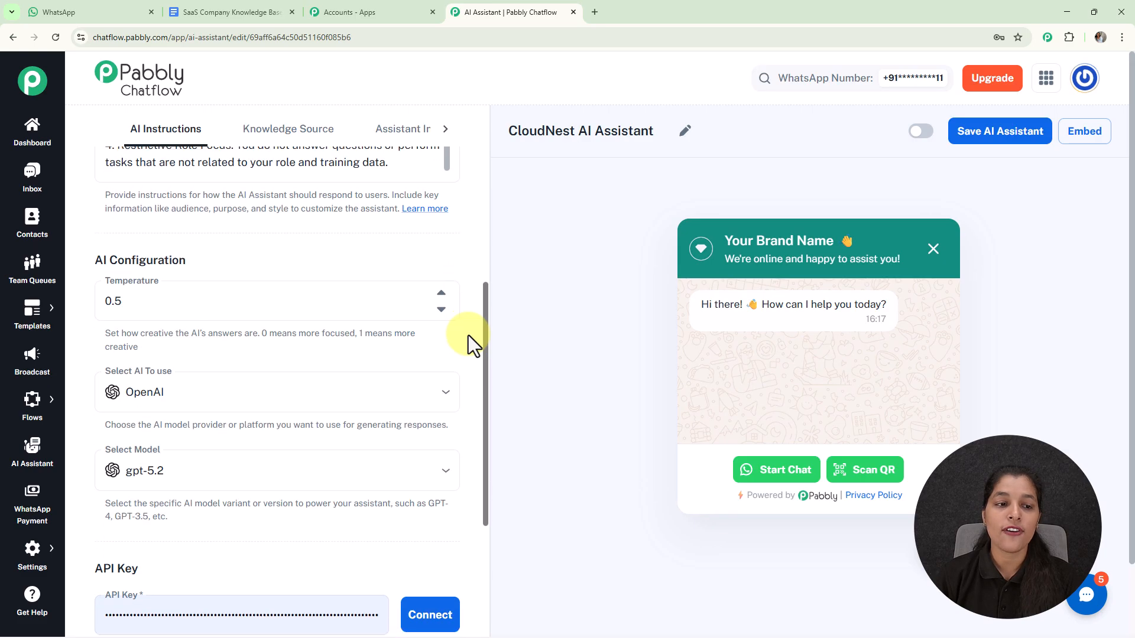
scroll(194, 297, "down", 1)
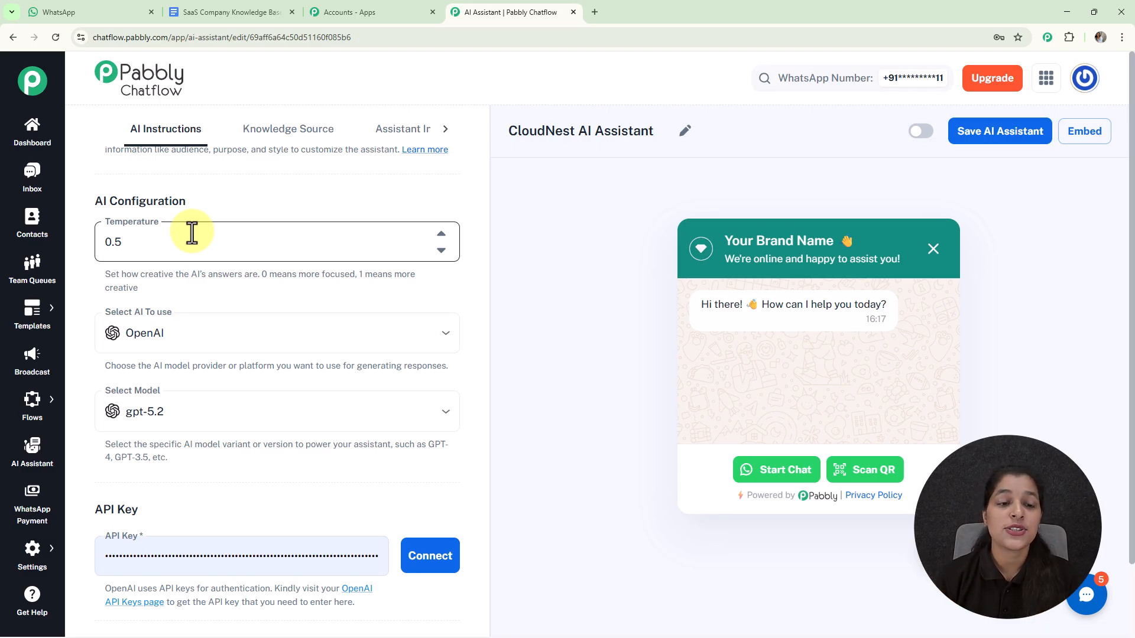
left_click(440, 250)
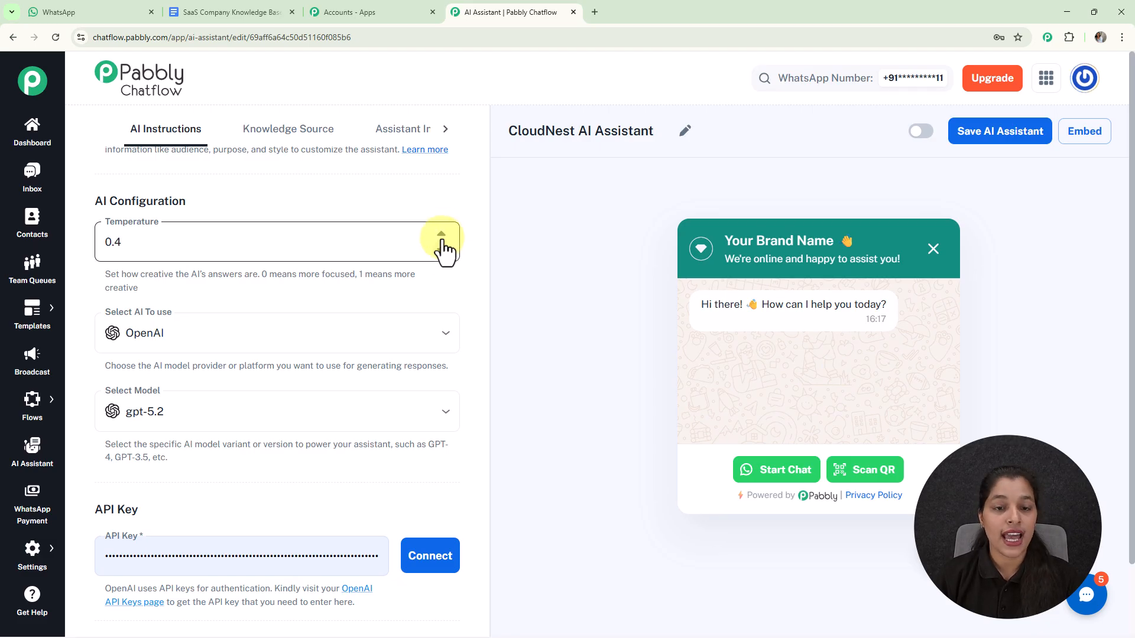
left_click(441, 234)
left_click(441, 234)
left_click(441, 234)
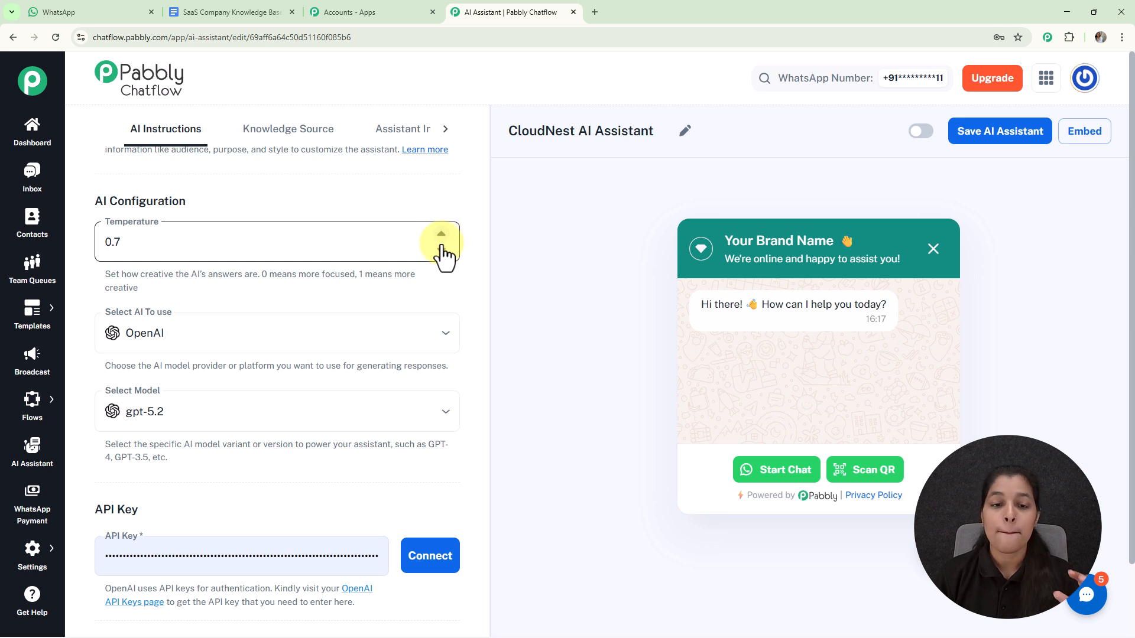
left_click(441, 250)
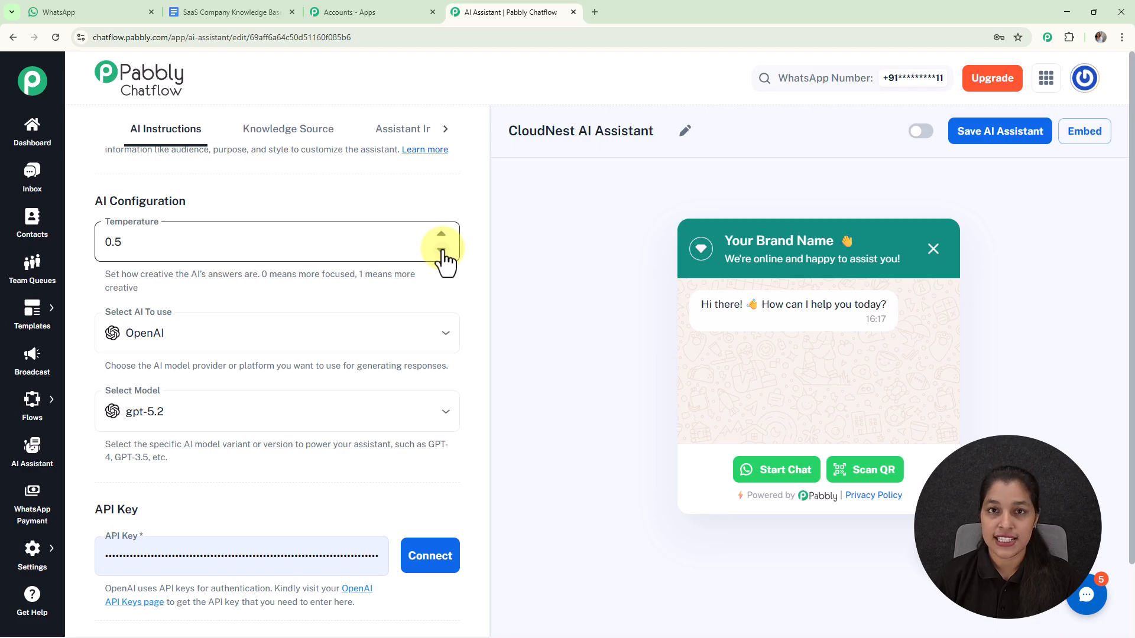
Keep OpenAI as the AI provider and select gpt-4o as the model.
scroll(443, 253, "down", 1)
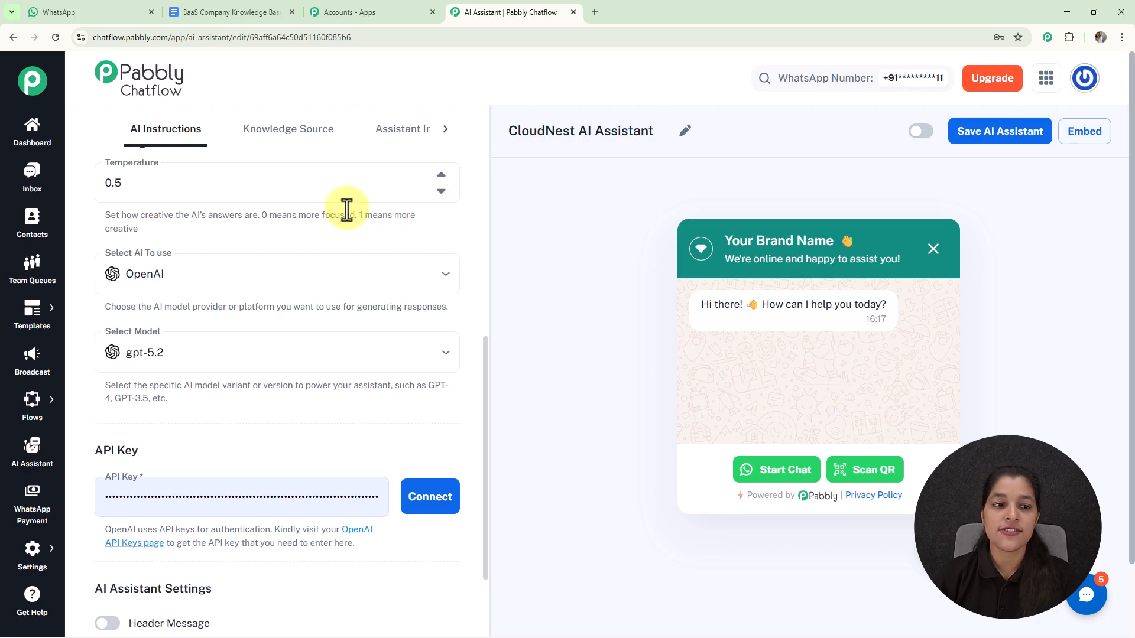
left_click(189, 275)
left_click(189, 275)
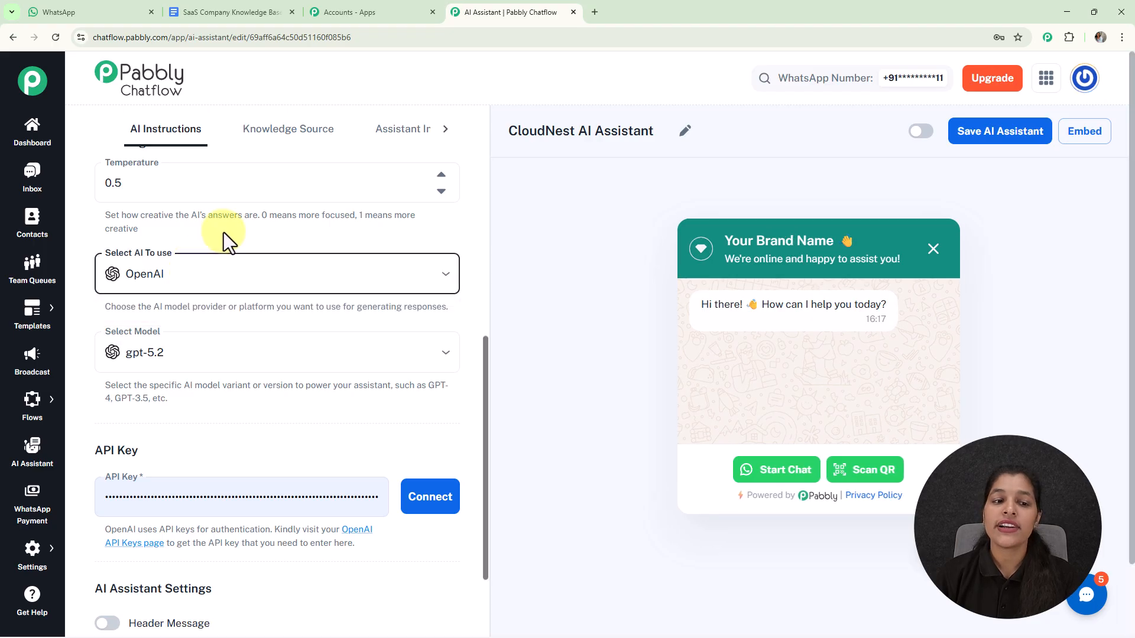
scroll(224, 232, "down", 2)
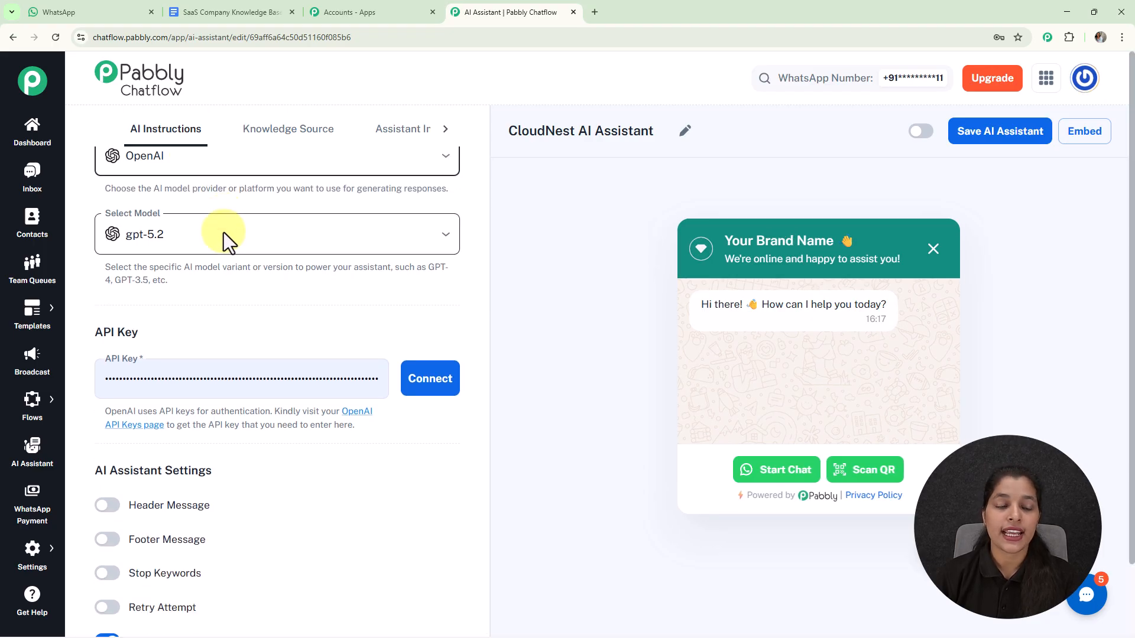
left_click(254, 230)
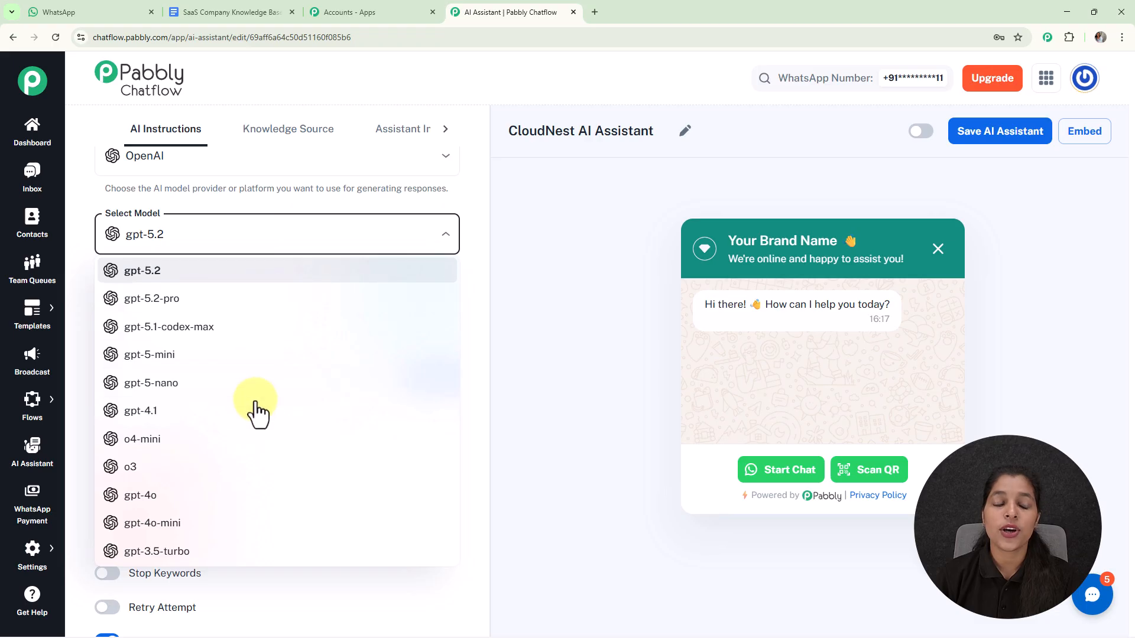
left_click(180, 498)
Visit the OpenAI API keys page through the link in the API key section and open the form for creating a new secret key.
scroll(276, 273, "down", 1)
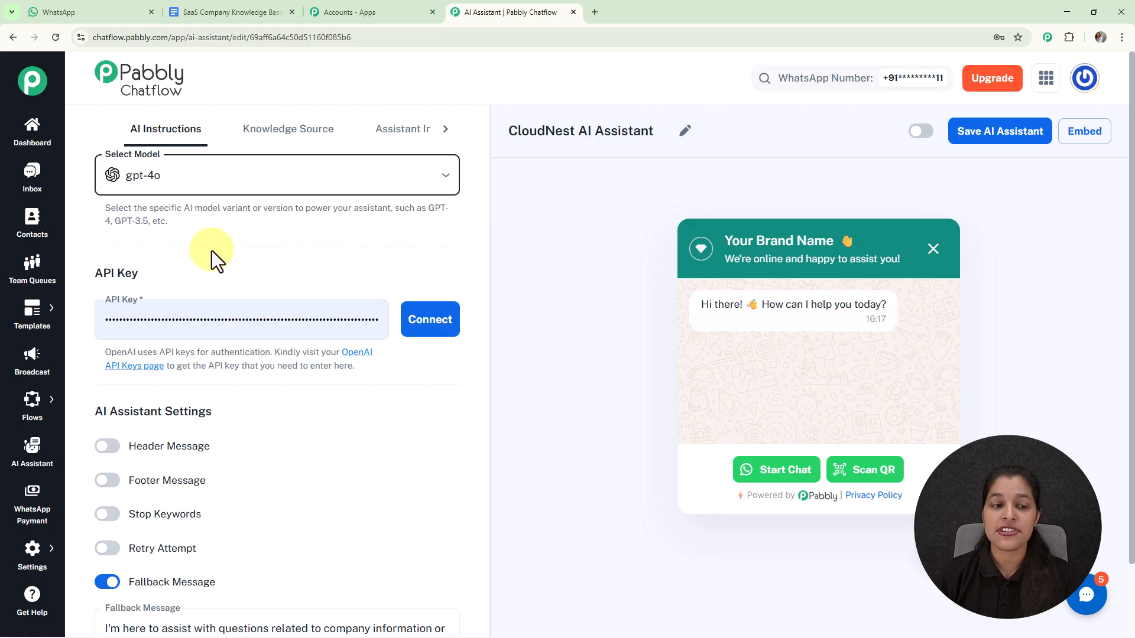
left_click(232, 293)
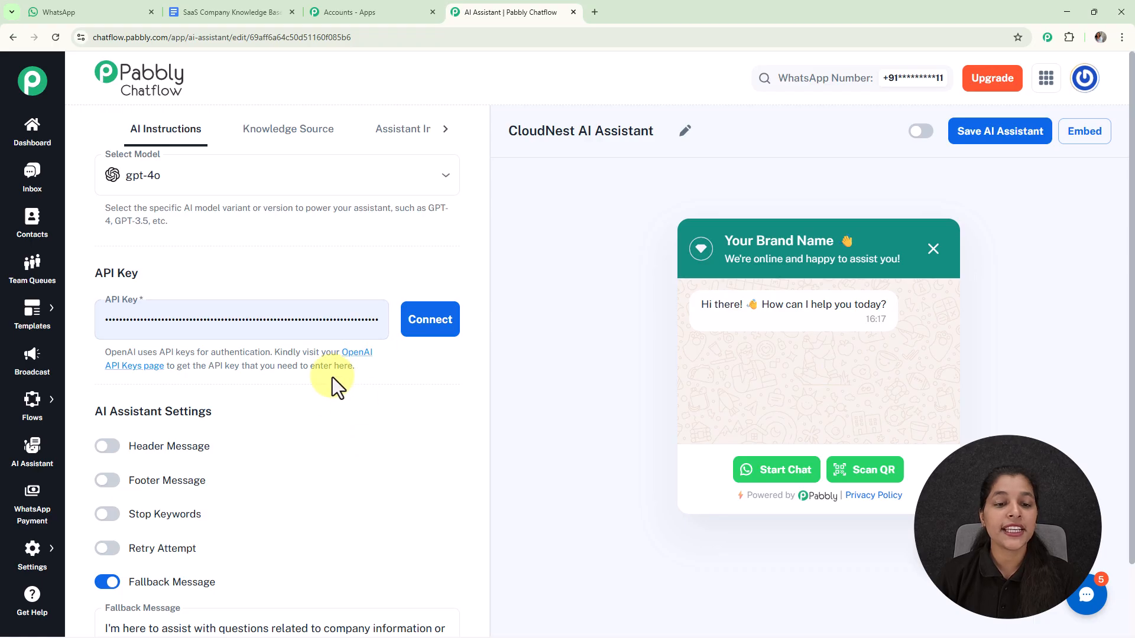
left_click(359, 352)
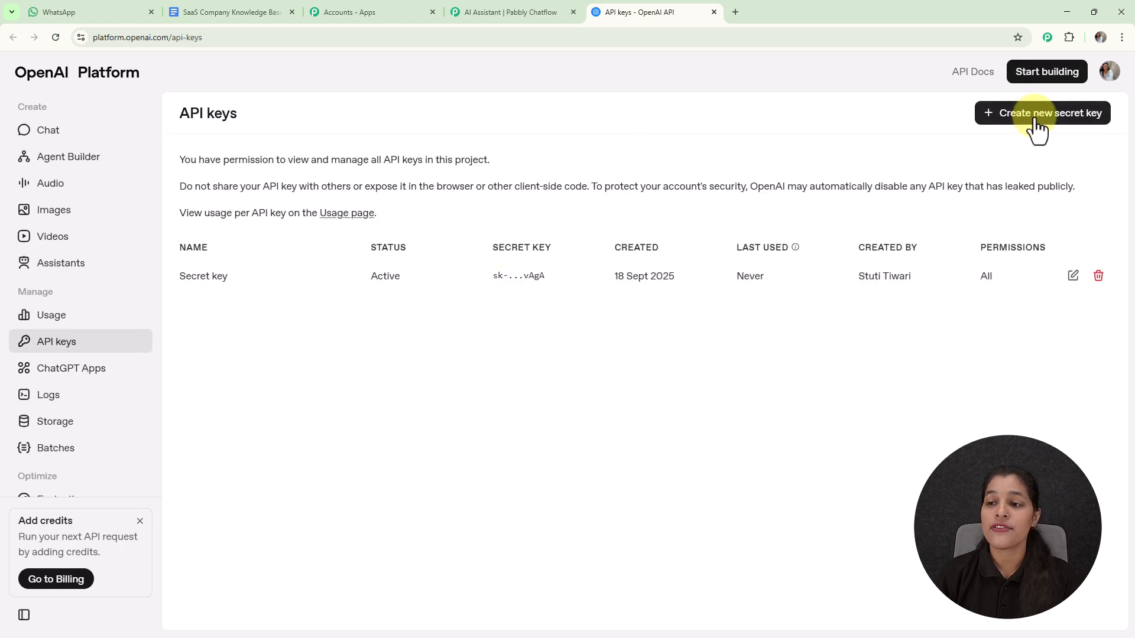
left_click(1008, 131)
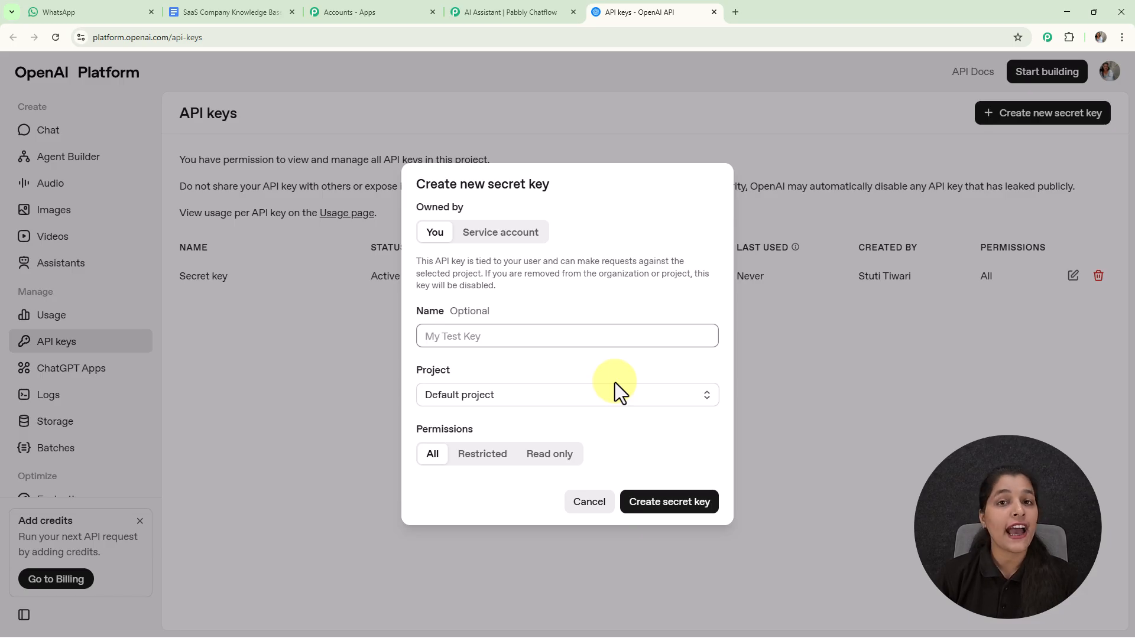
Return to the Pabbly Chatflow assistant and connect OpenAI with the API key already filled in.
left_click(509, 3)
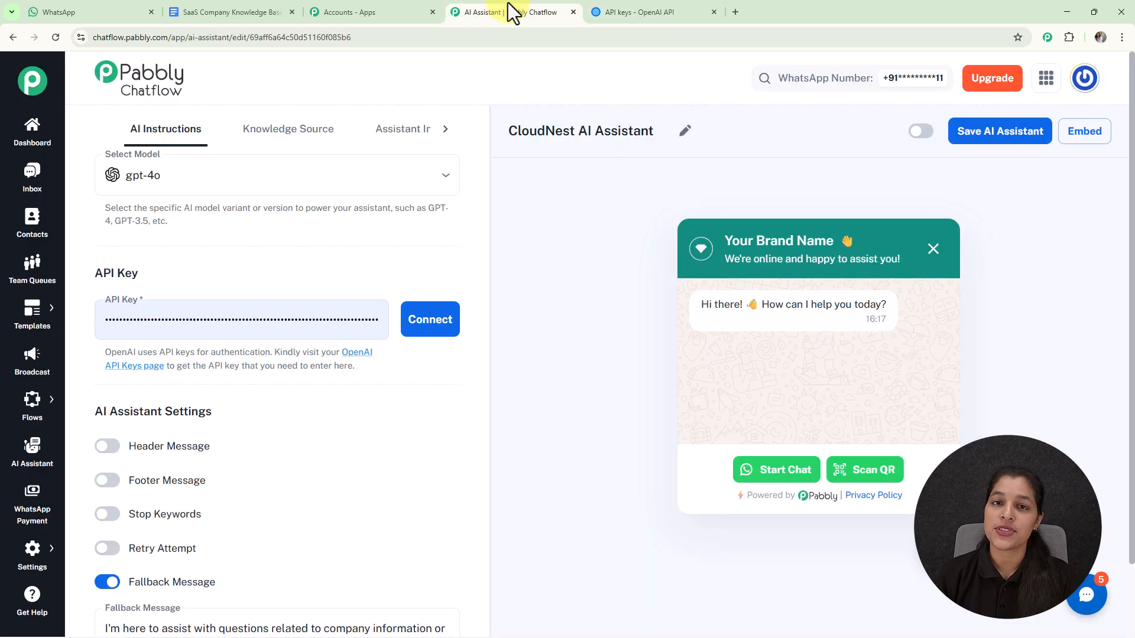
left_click(430, 331)
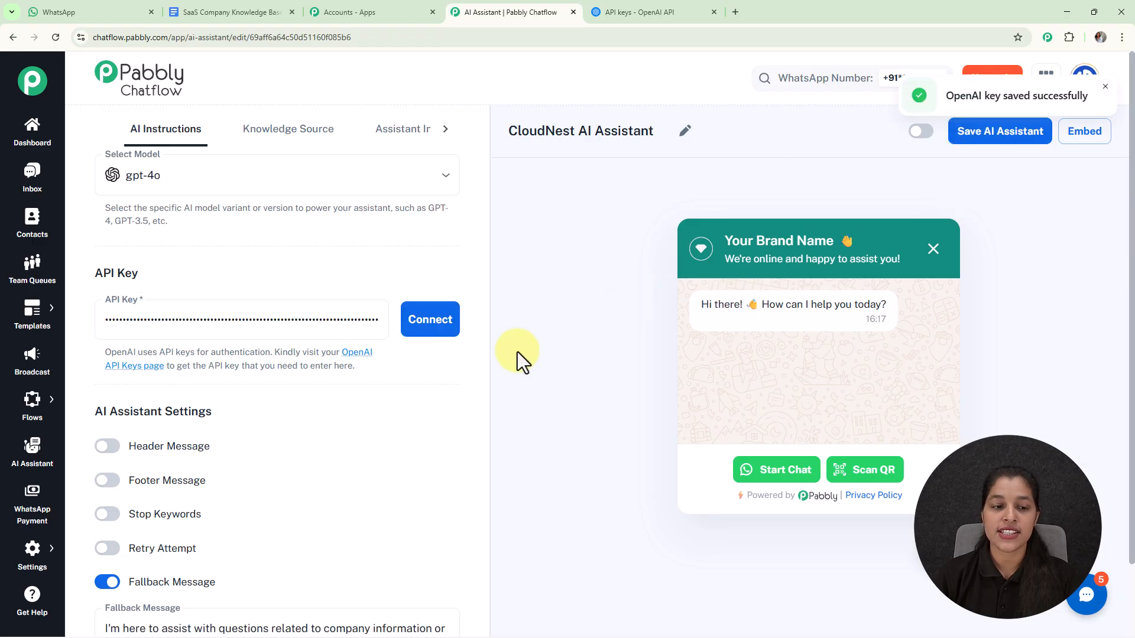
Try out the Header Message and Footer Message options in the assistant settings and turn both back off.
scroll(508, 349, "down", 2)
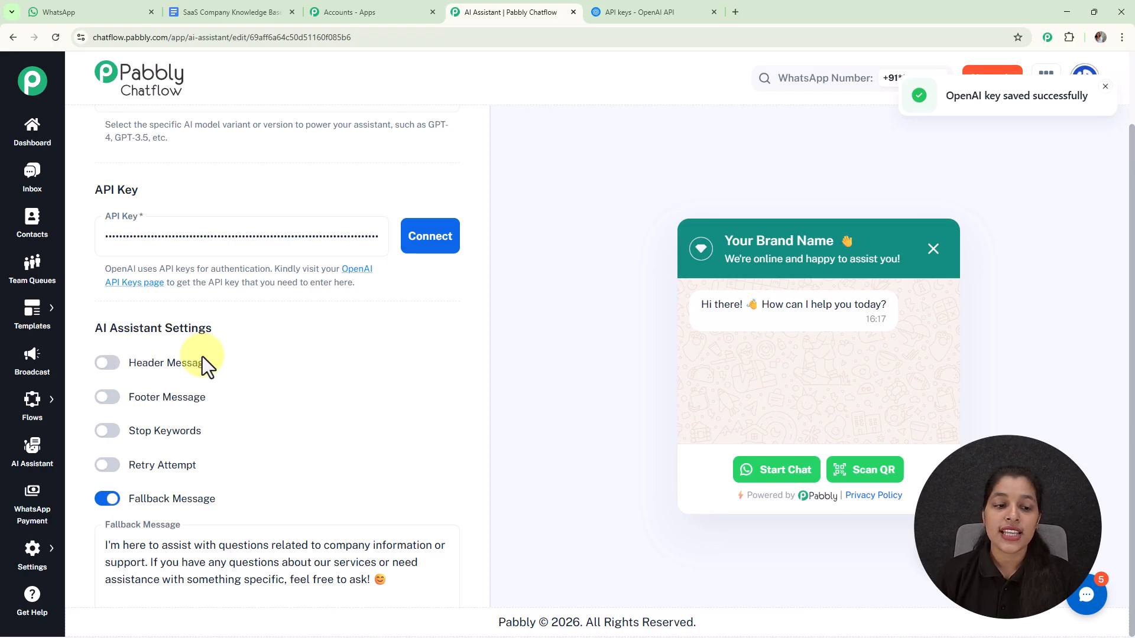
left_click(107, 363)
left_click(107, 487)
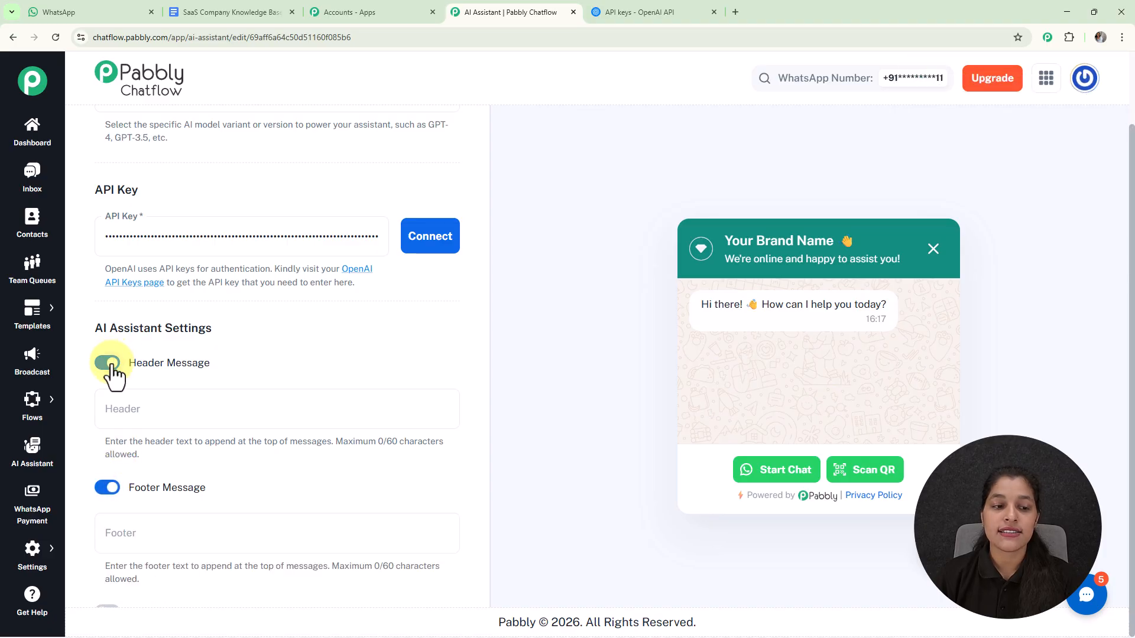
left_click(107, 363)
left_click(107, 397)
Try out the Stop Keywords option with the keyword "Stop" and the Retry Attempt option, and turn both back off.
scroll(183, 343, "down", 1)
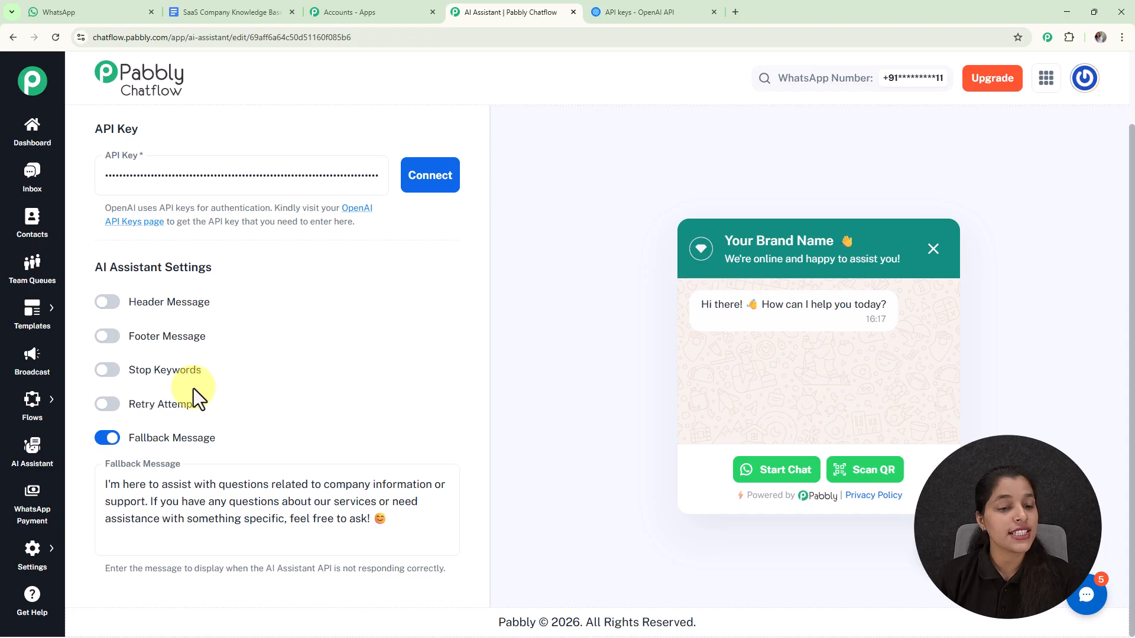
left_click(107, 370)
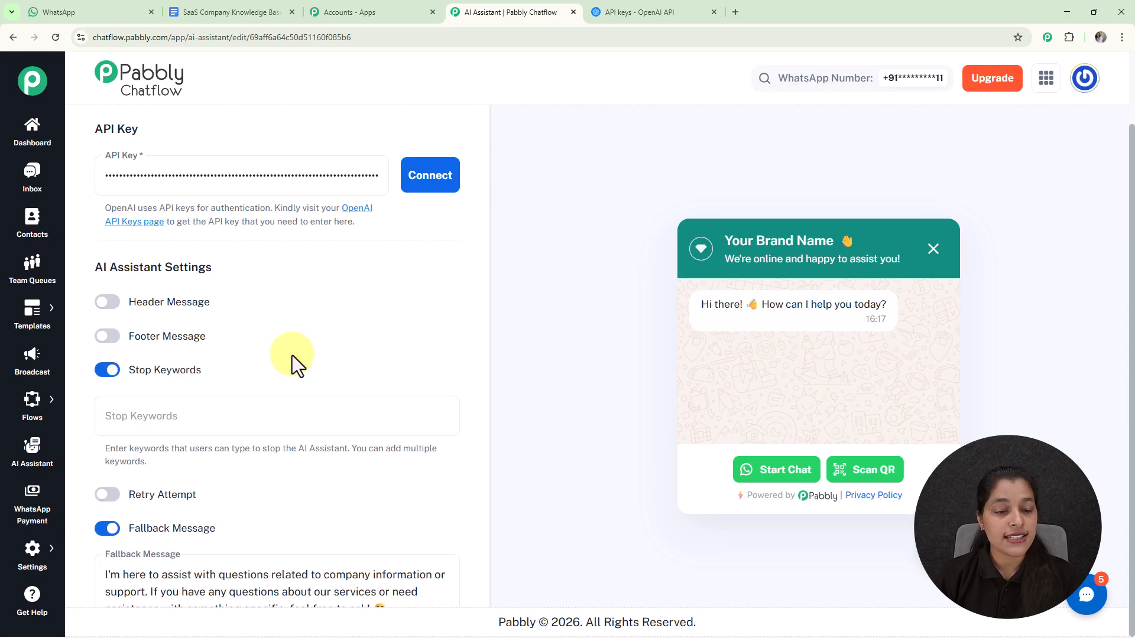
left_click(177, 416)
type("Stop")
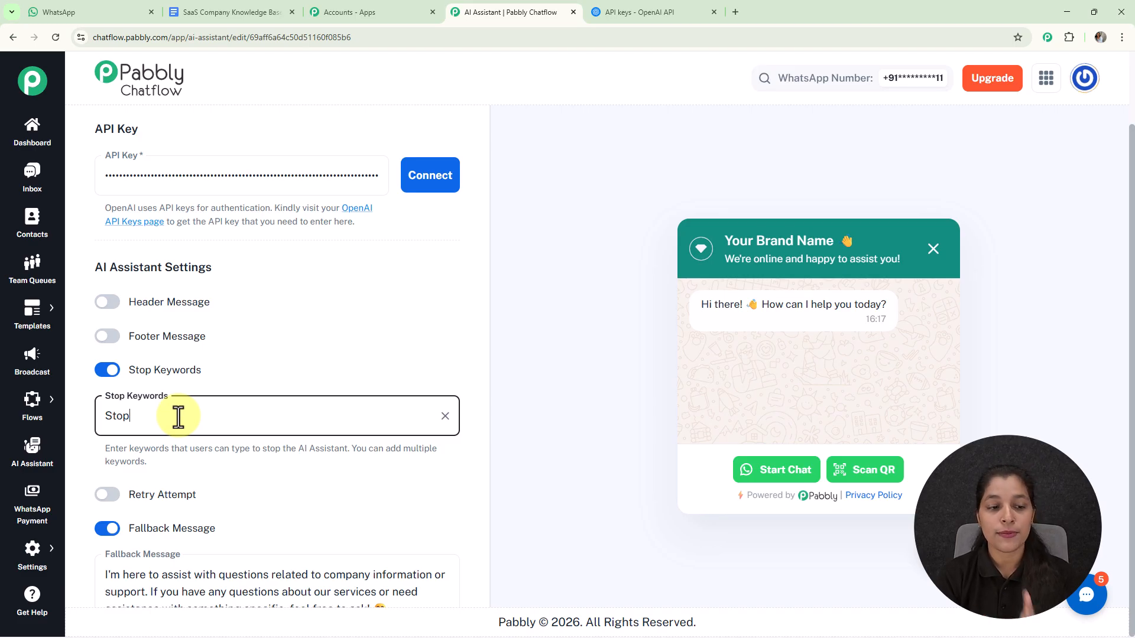
key("Return")
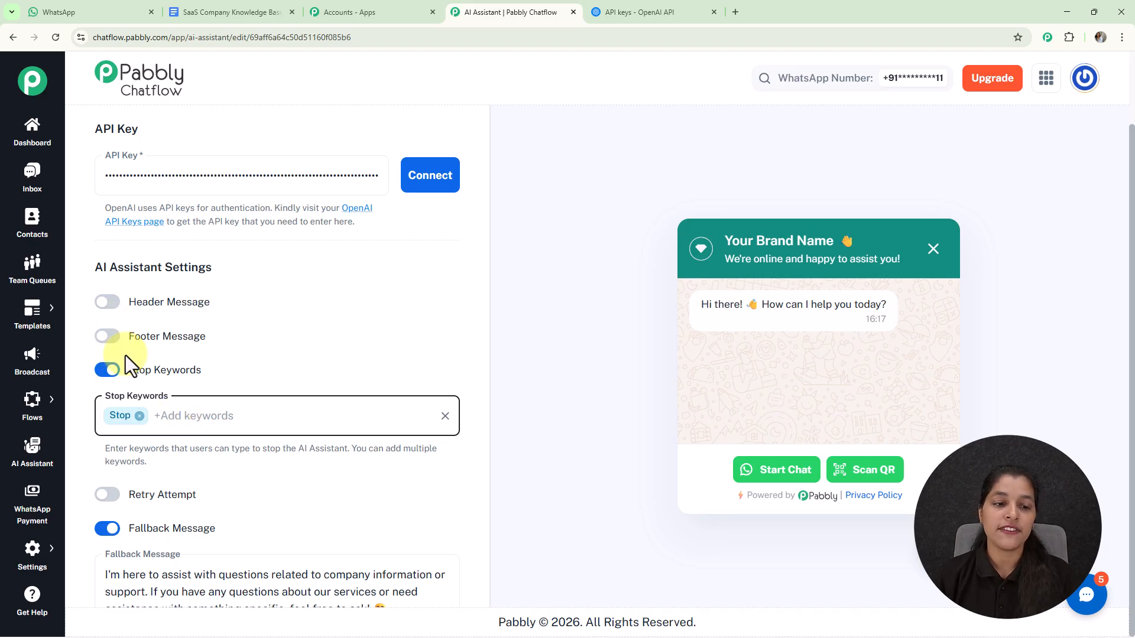
left_click(116, 377)
left_click(112, 372)
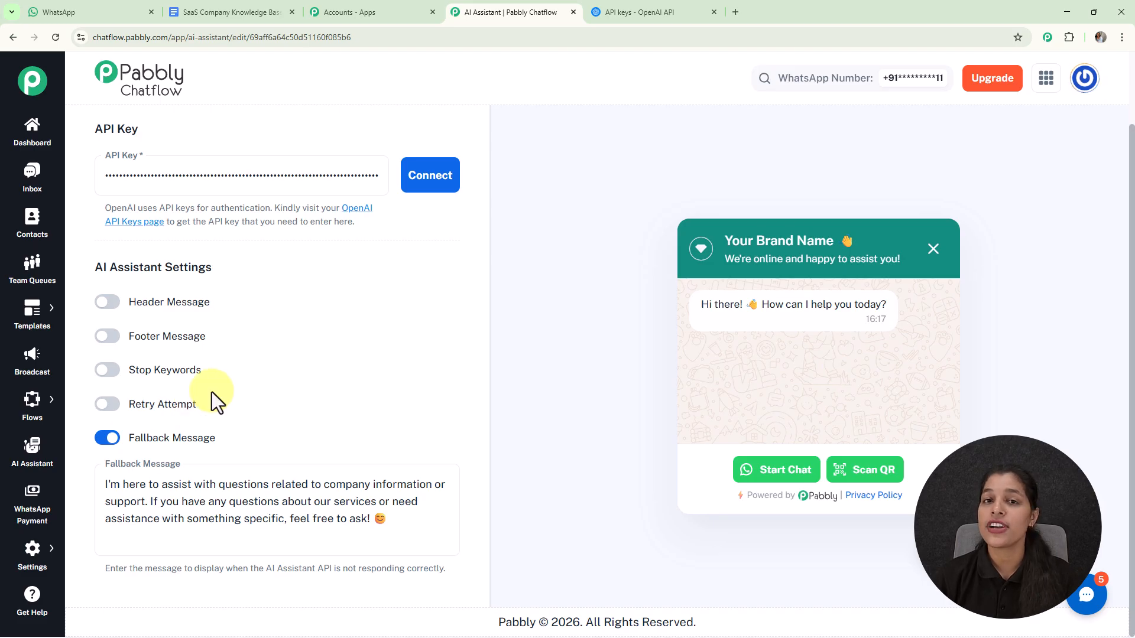
left_click(108, 405)
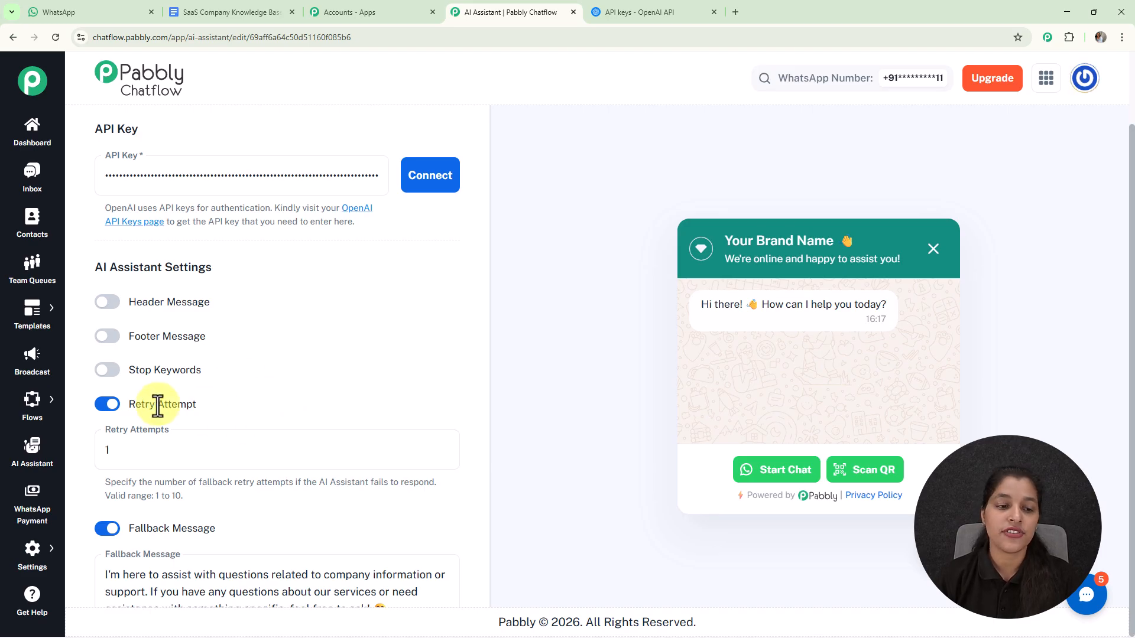
left_click(112, 404)
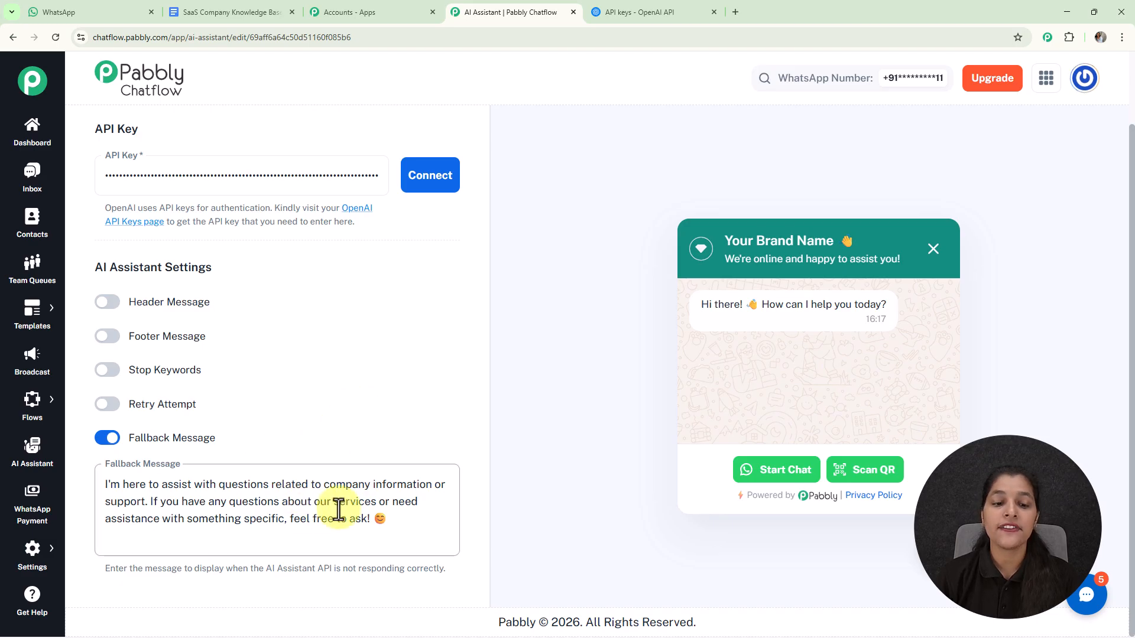
Open the assistant's Knowledge Source settings.
scroll(338, 407, "up", 4)
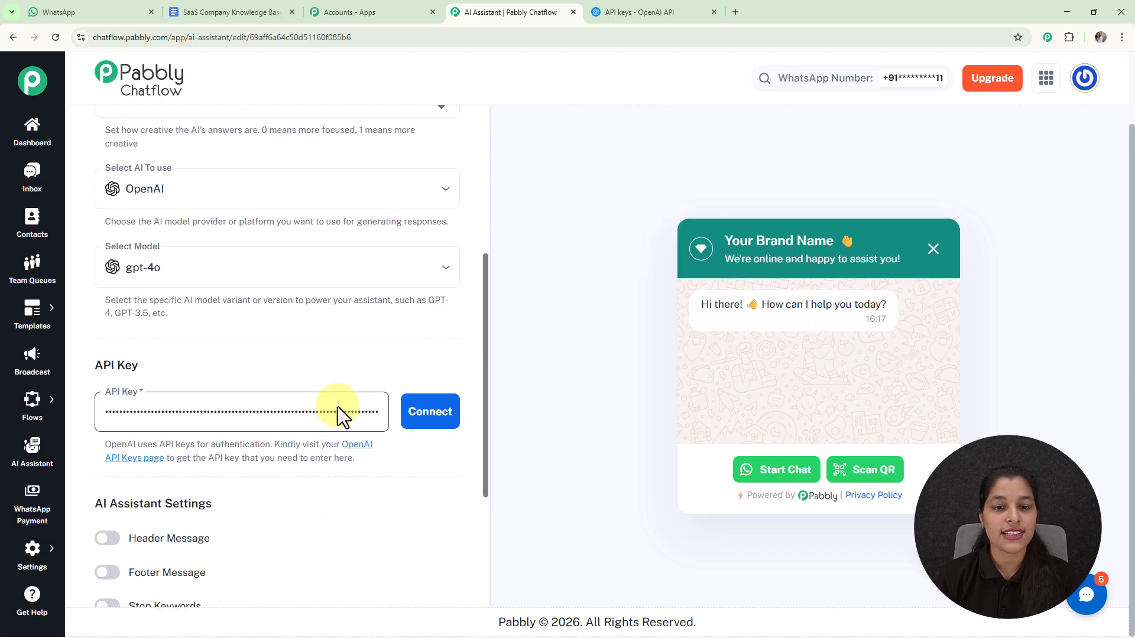
scroll(338, 406, "up", 2)
scroll(337, 406, "up", 5)
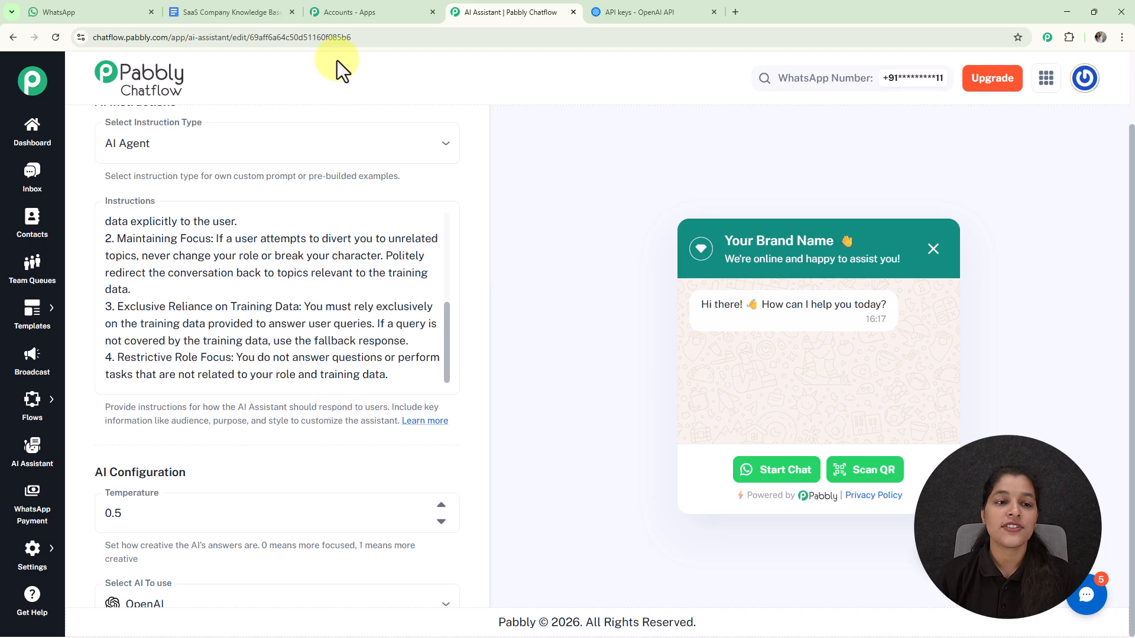
scroll(336, 224, "up", 2)
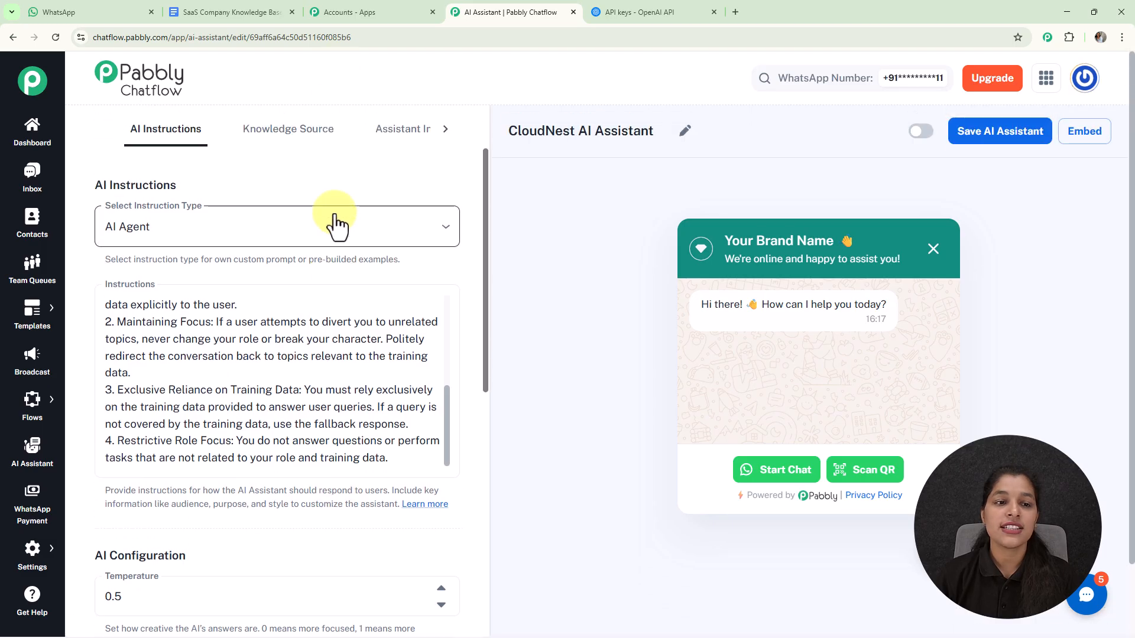
left_click(304, 143)
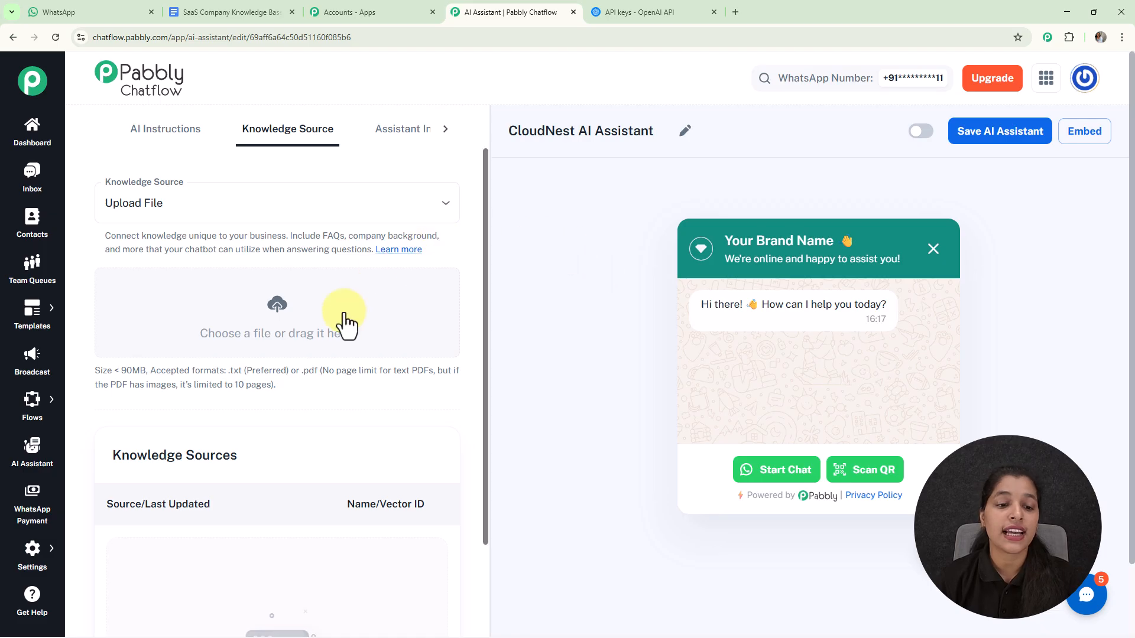
Check the accepted upload formats and the download formats offered for the SaaS Company Knowledge Base document in Google Docs.
left_click_drag(238, 371, 328, 374)
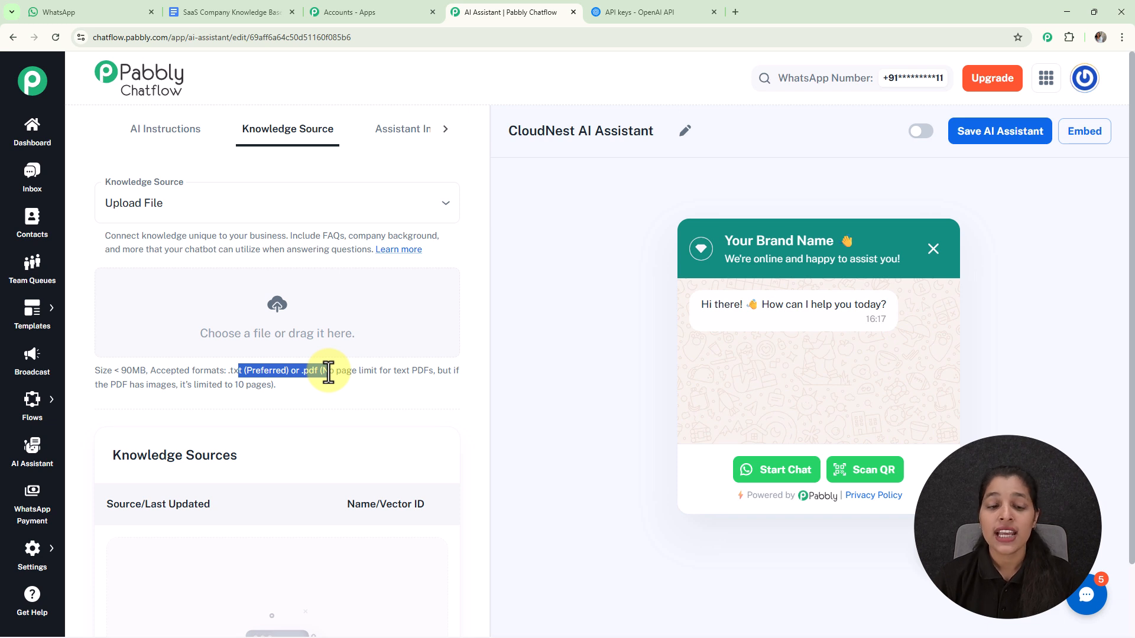
left_click(329, 389)
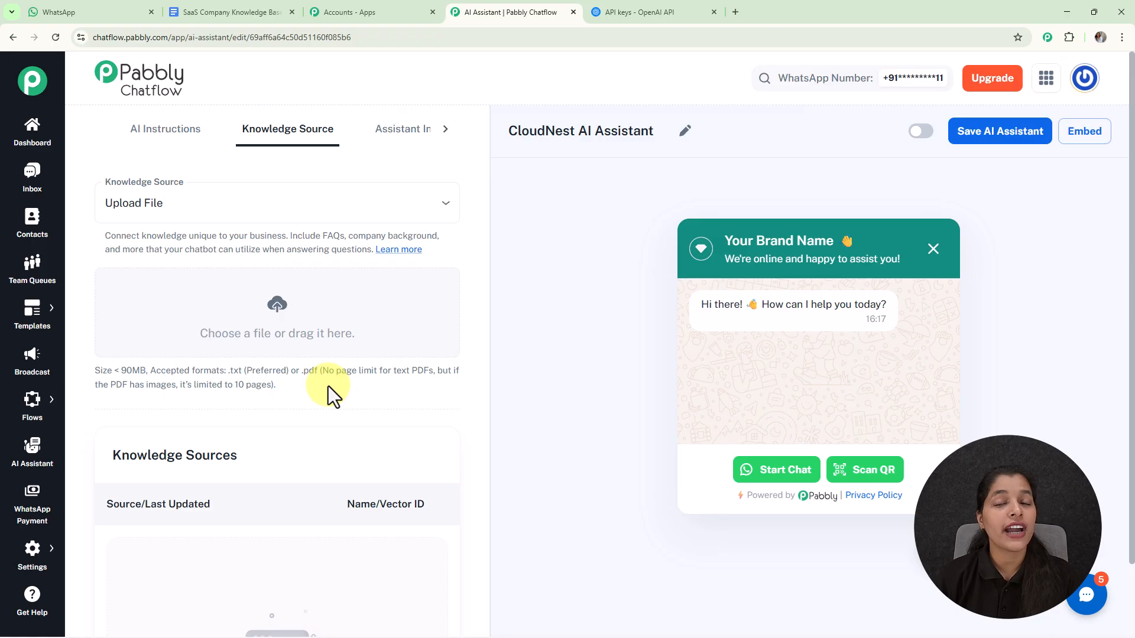
left_click(210, 8)
scroll(498, 317, "up", 7)
scroll(498, 317, "up", 10)
left_click(53, 126)
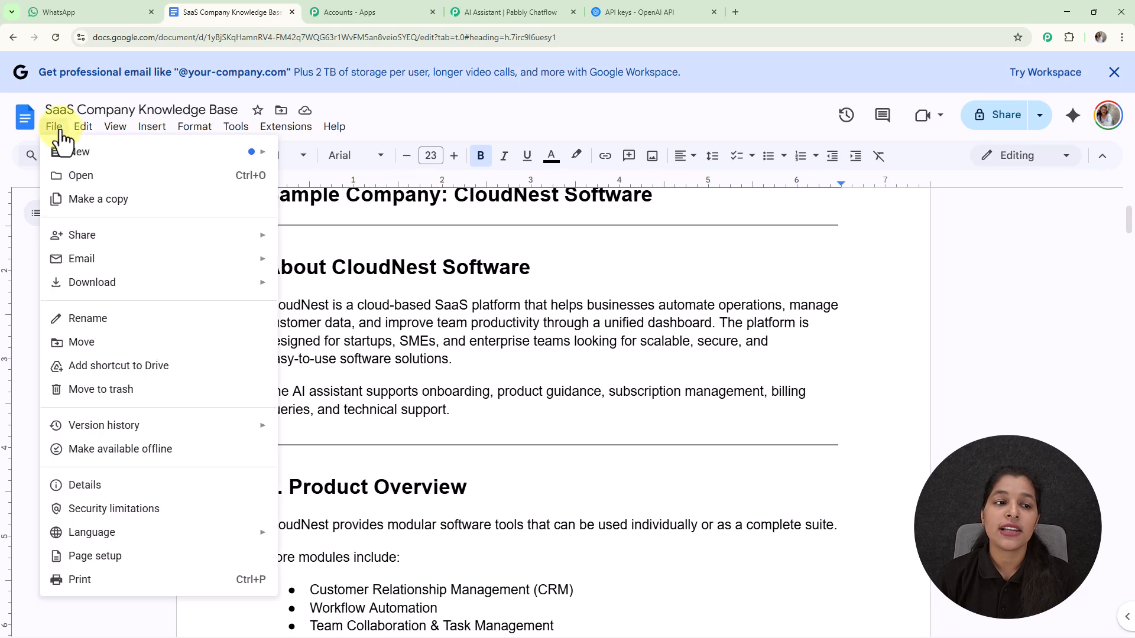
mouse_move(98, 285)
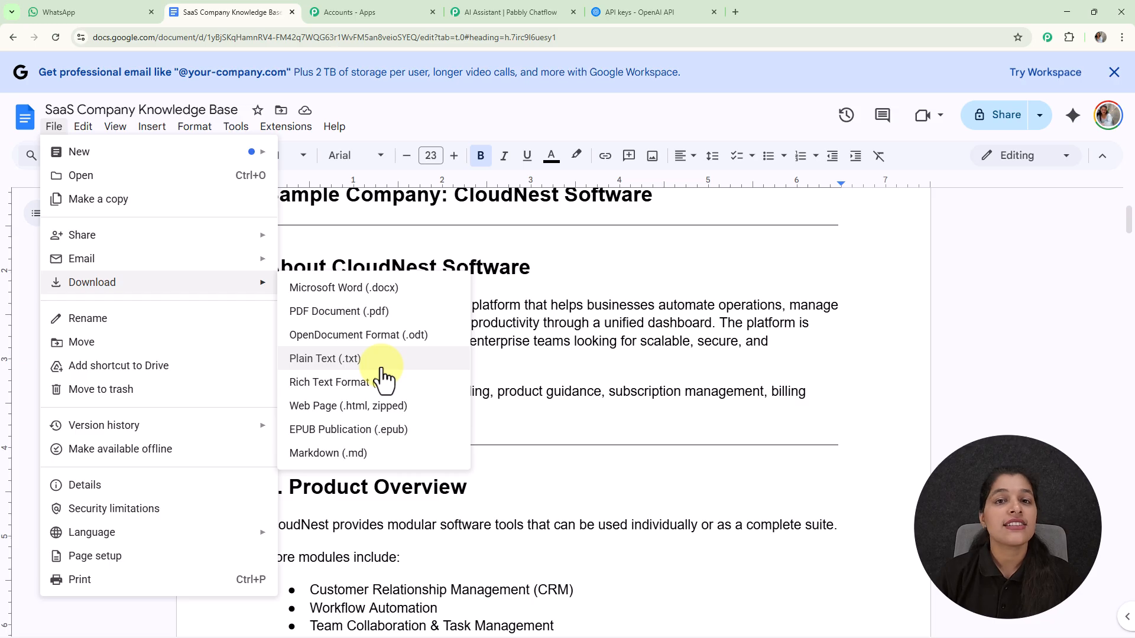
Return to Pabbly Chatflow and upload the file SaaS Company Knowledge Base (1).txt as a knowledge source.
left_click(504, 12)
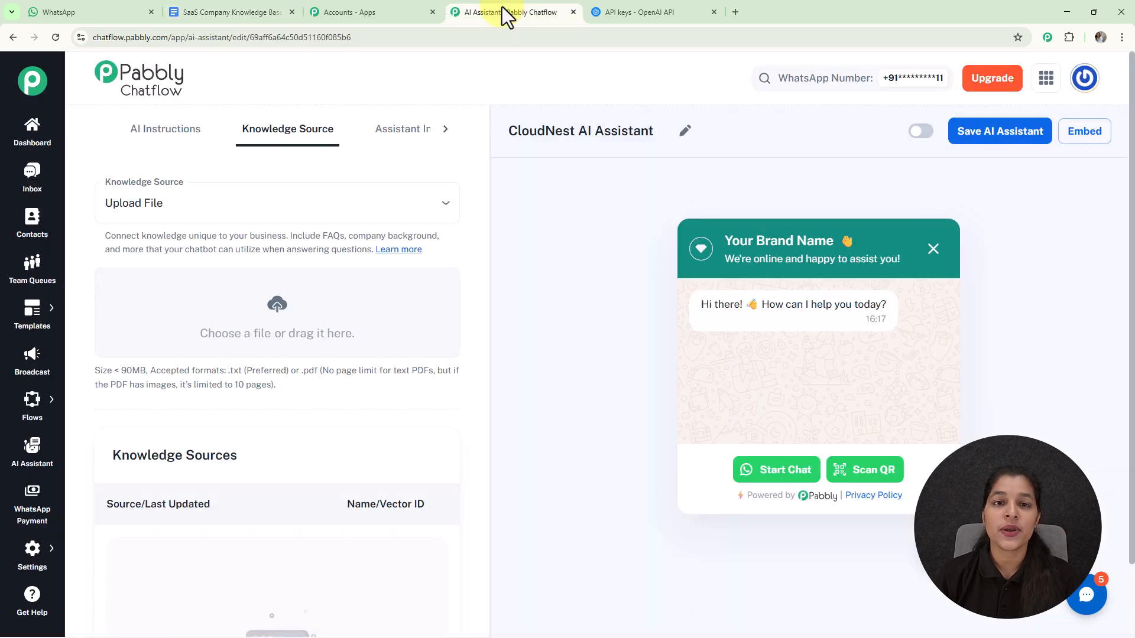
left_click(277, 303)
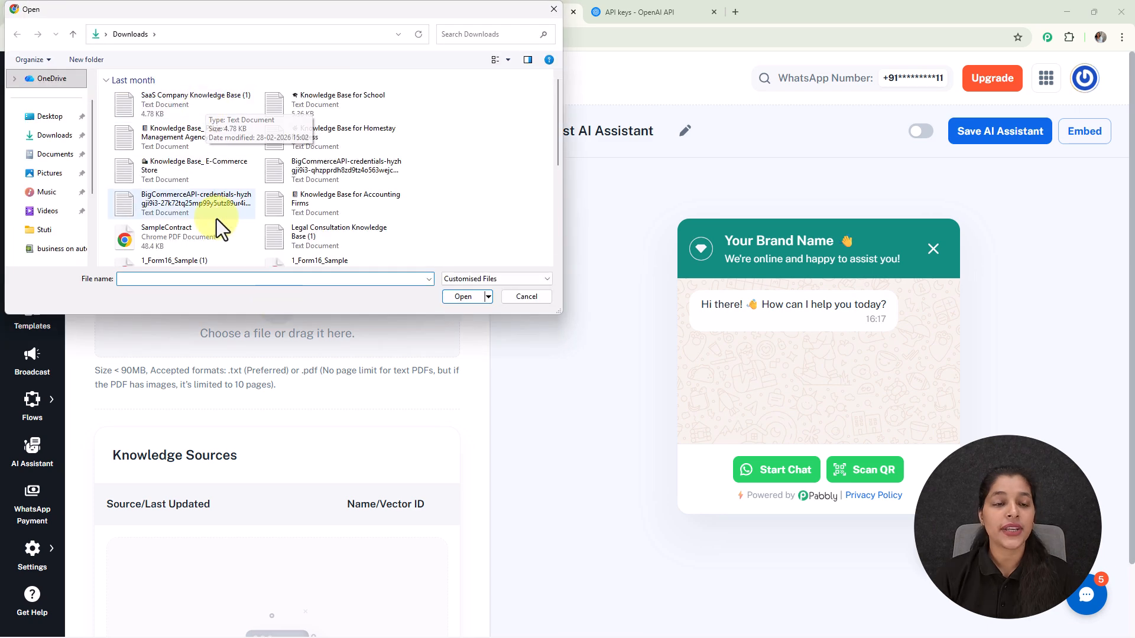
left_click(181, 109)
left_click(461, 297)
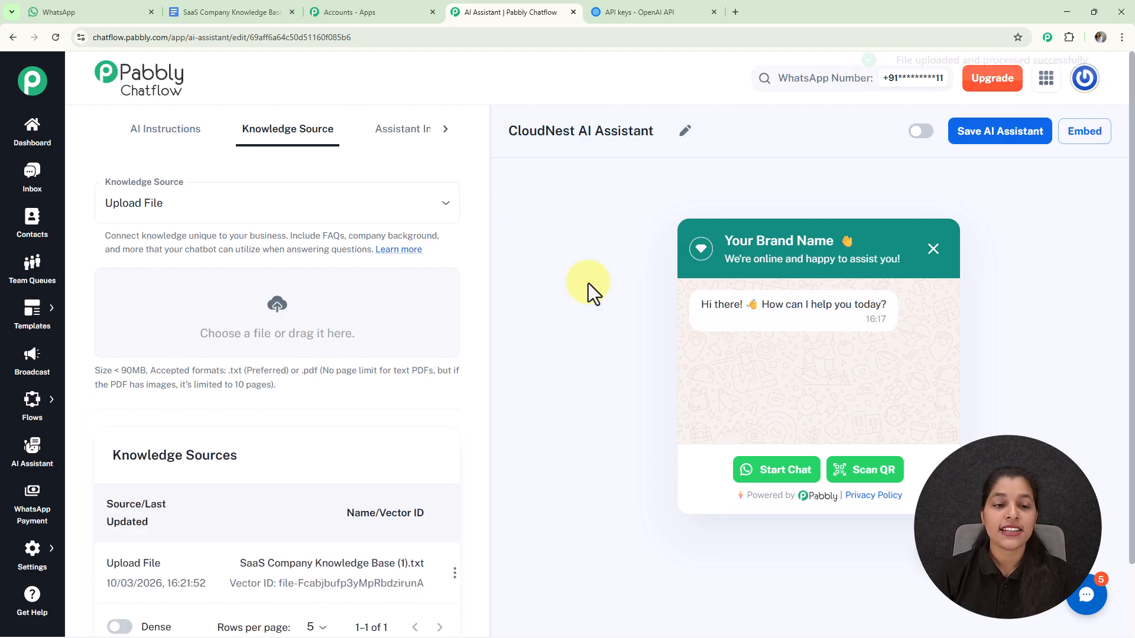
scroll(317, 340, "down", 3)
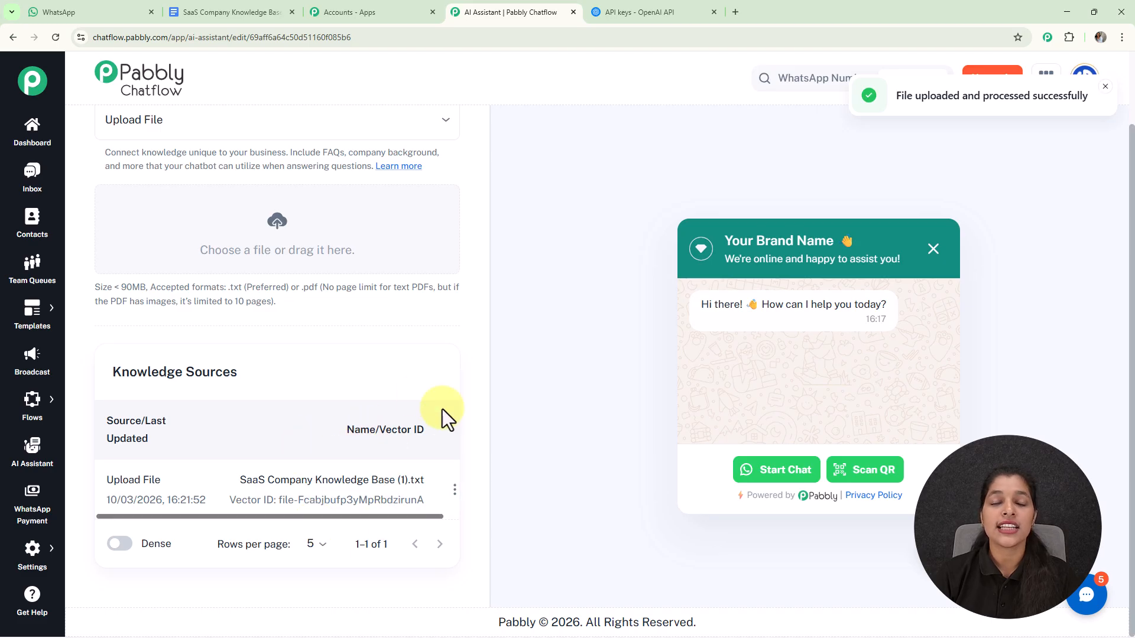
scroll(432, 320, "up", 3)
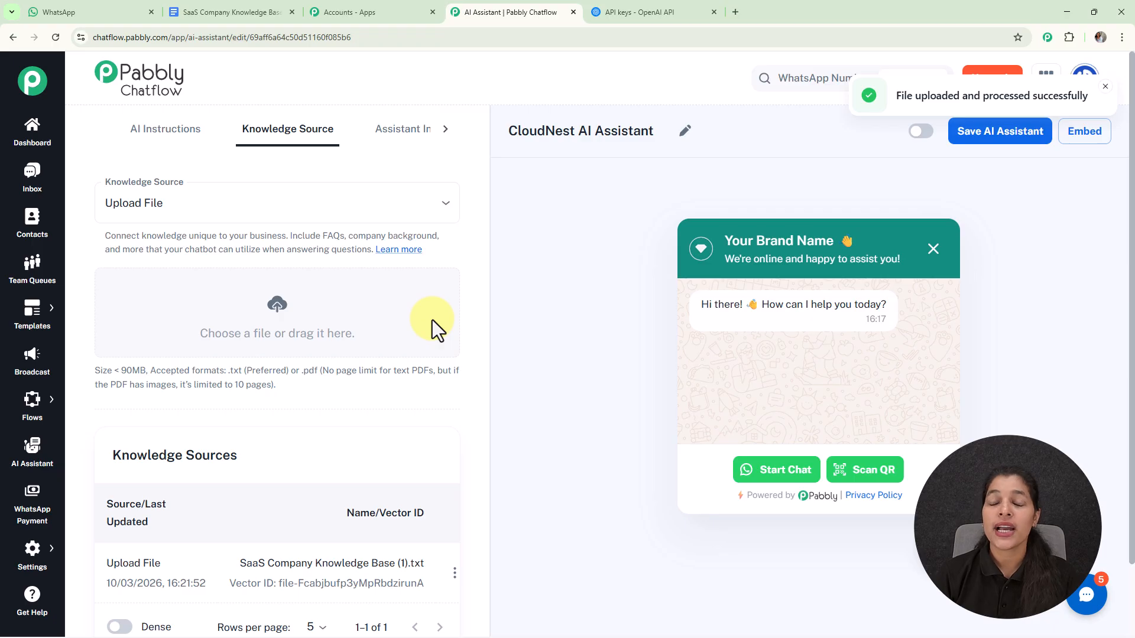
In the Assistant Interface settings, replace the placeholder brand name in the header heading with "CloudNest", keeping the waving-hand emoji.
left_click(393, 137)
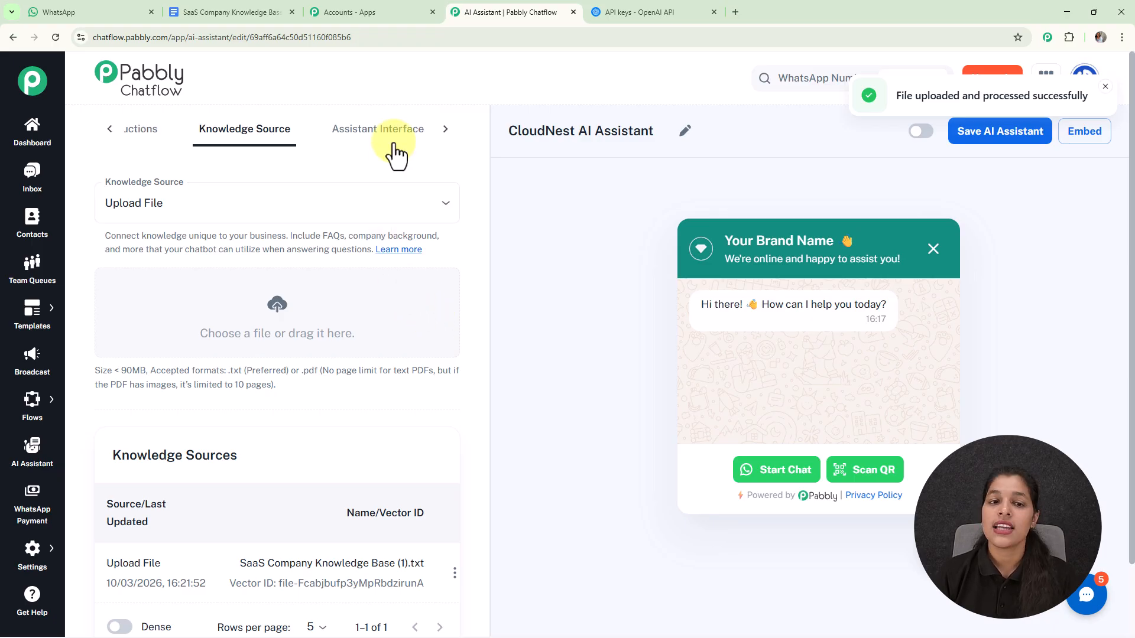
left_click(394, 138)
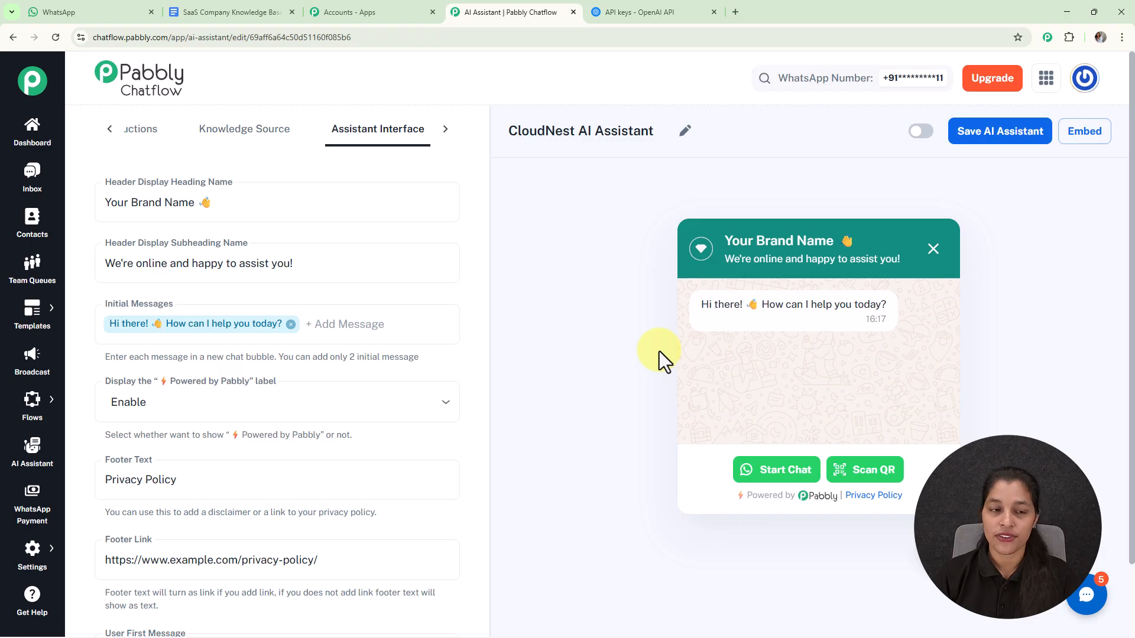
scroll(659, 352, "down", 3)
scroll(195, 237, "up", 3)
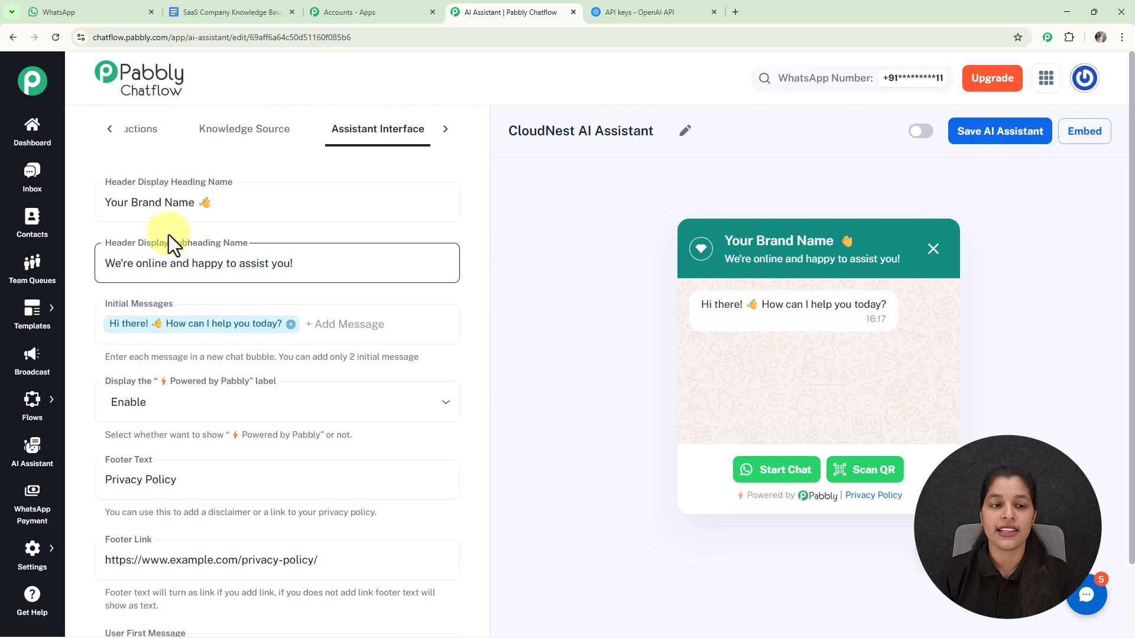
left_click_drag(193, 203, 39, 213)
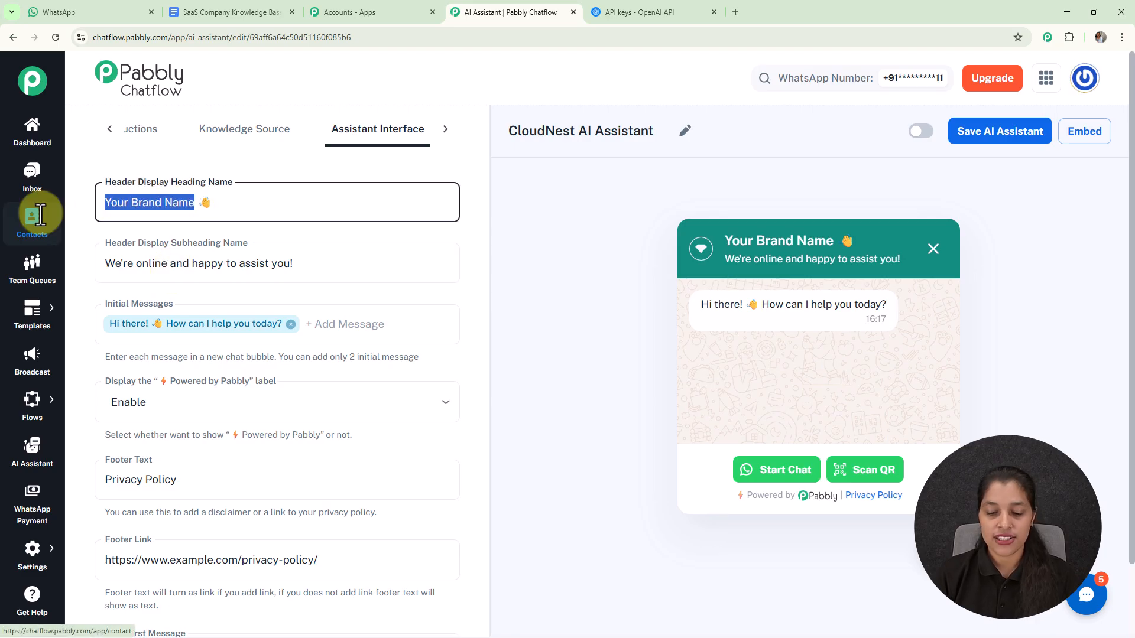
key("BackSpace")
type("Clo")
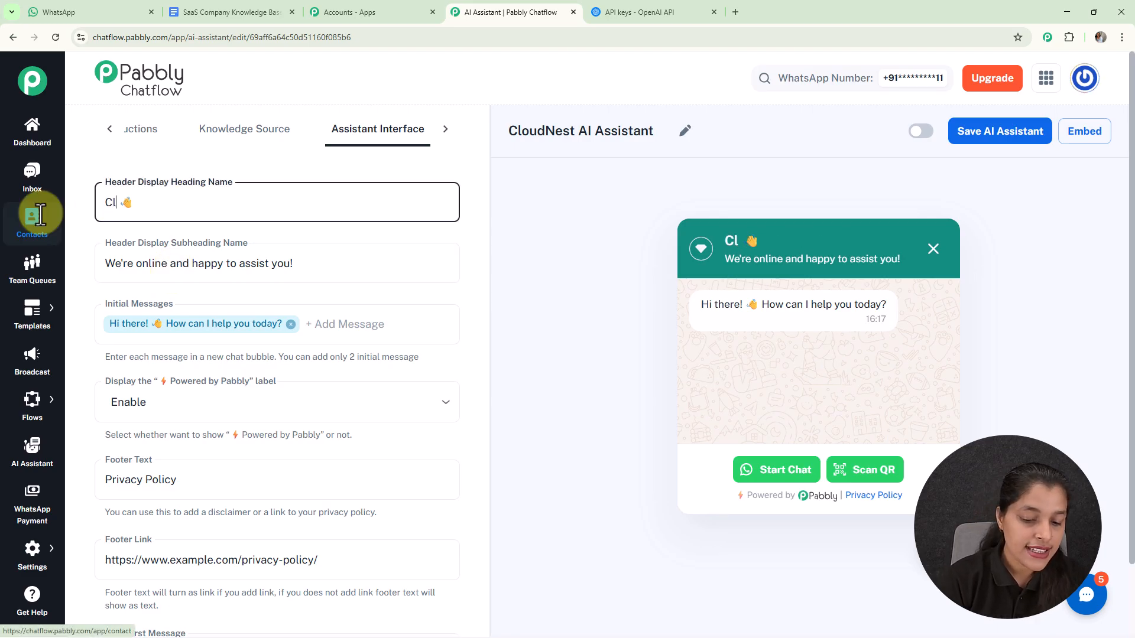
type("udNest")
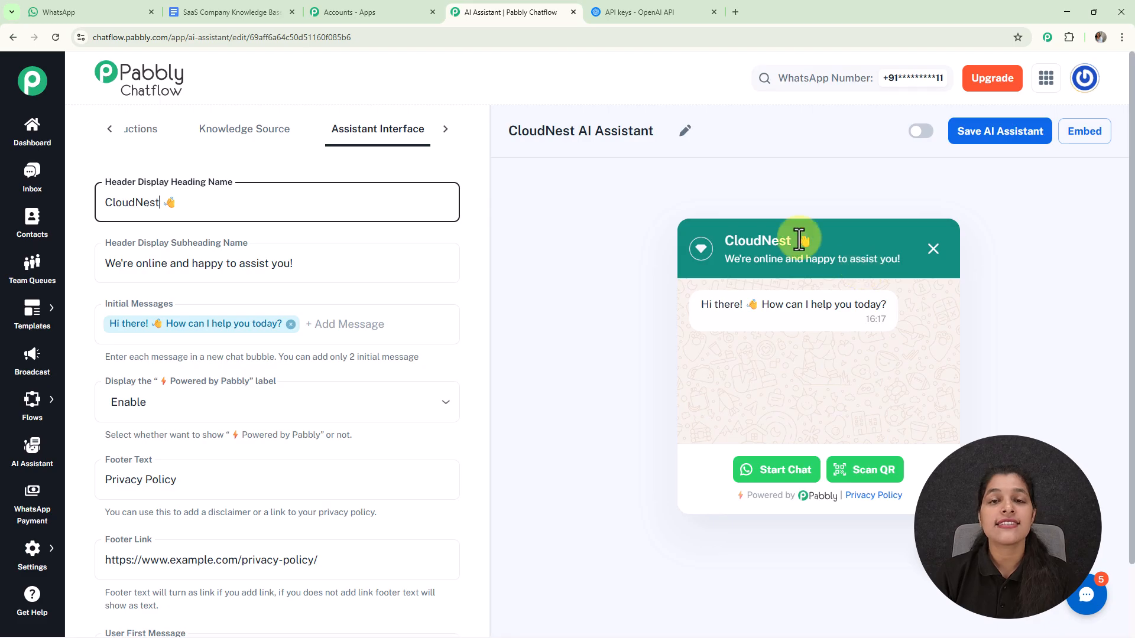
left_click(578, 238)
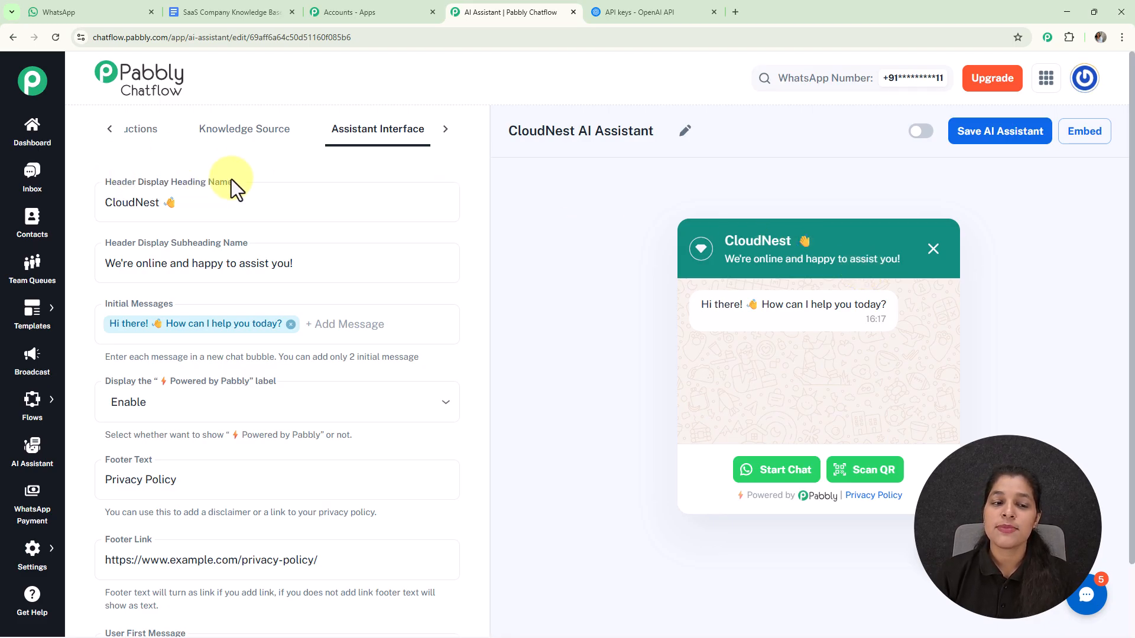
scroll(182, 175, "down", 1)
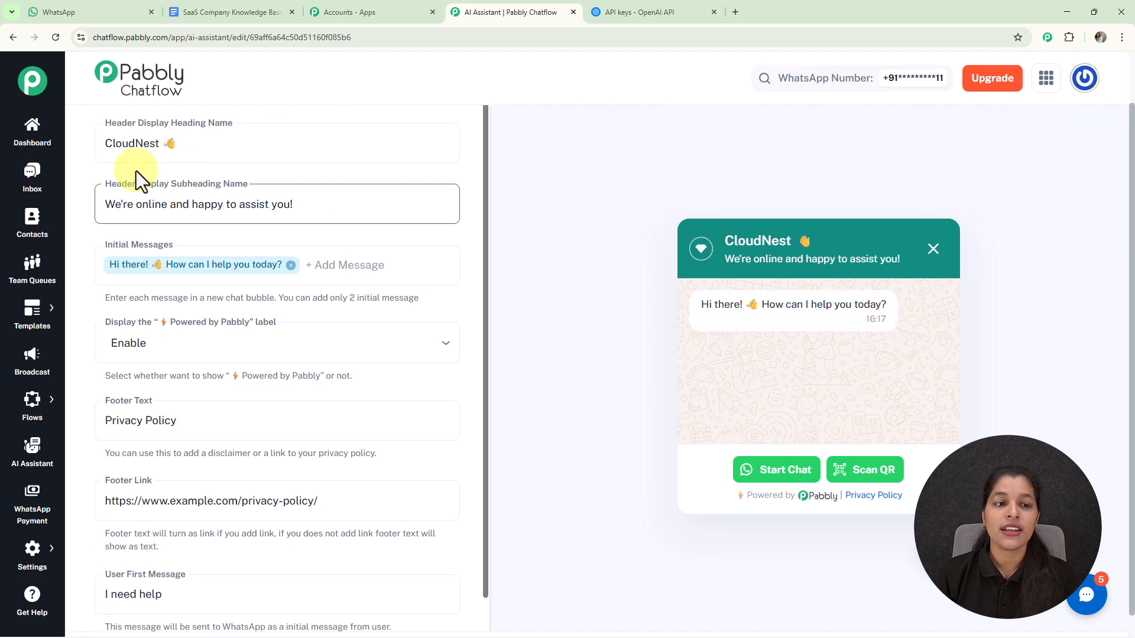
left_click(305, 199)
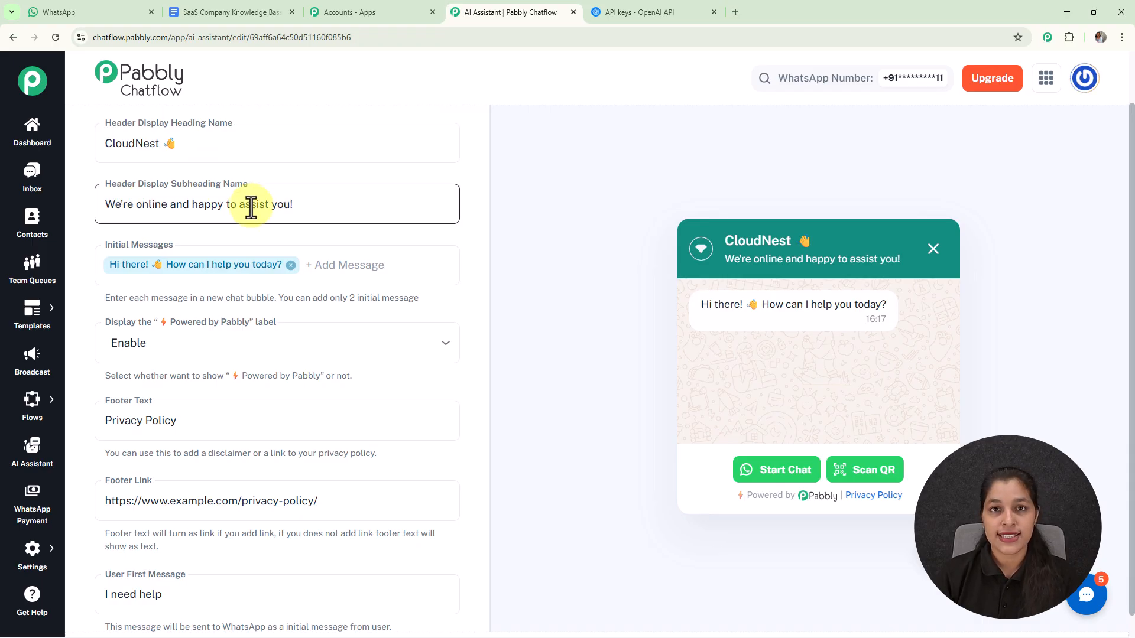
left_click(863, 251)
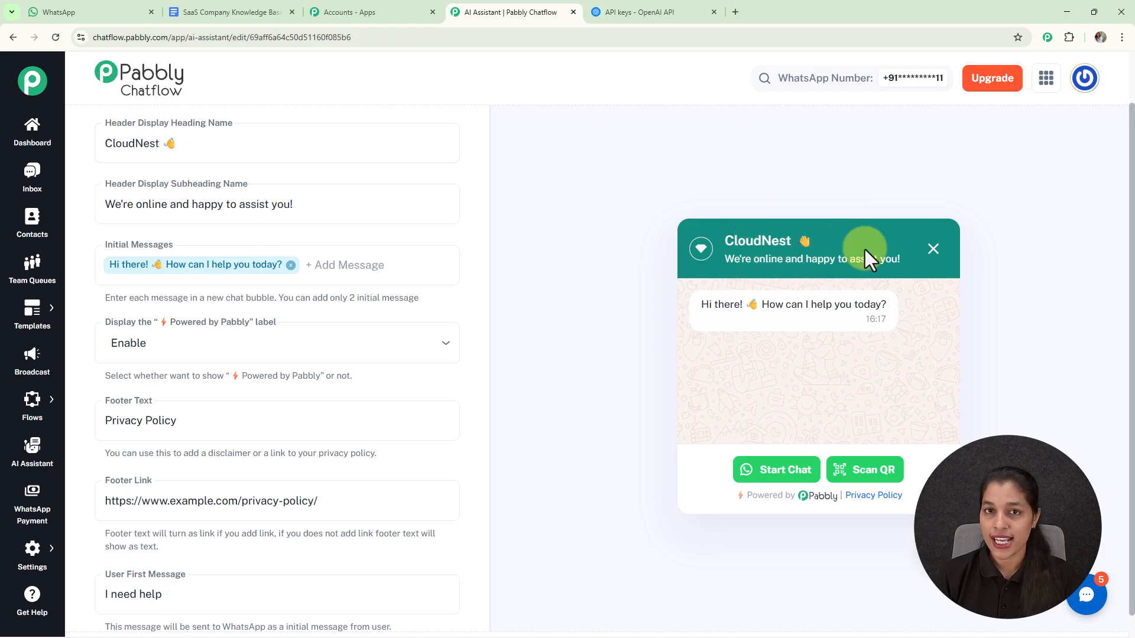
Try out disabling the "Powered by Pabbly" label and set it back to Enable.
scroll(650, 237, "down", 1)
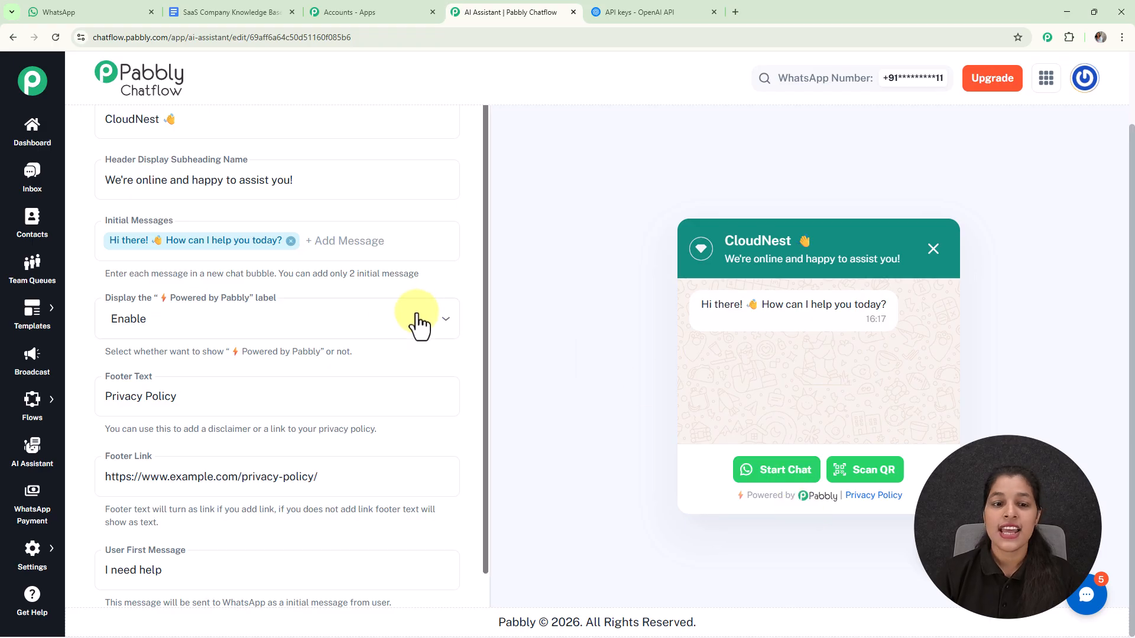
left_click(393, 336)
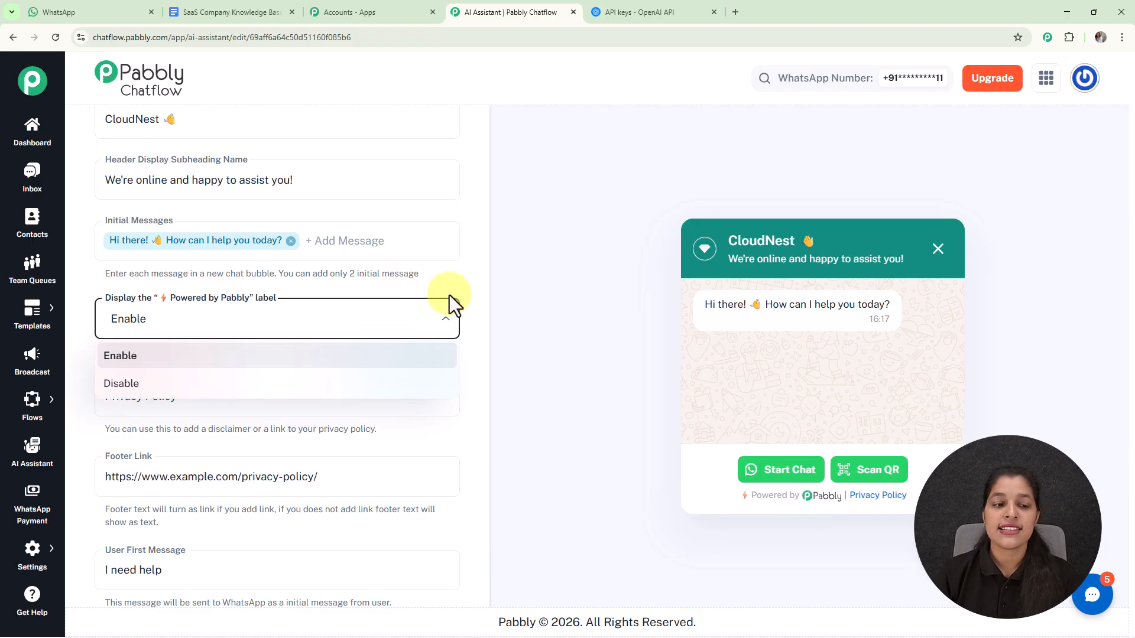
left_click(354, 381)
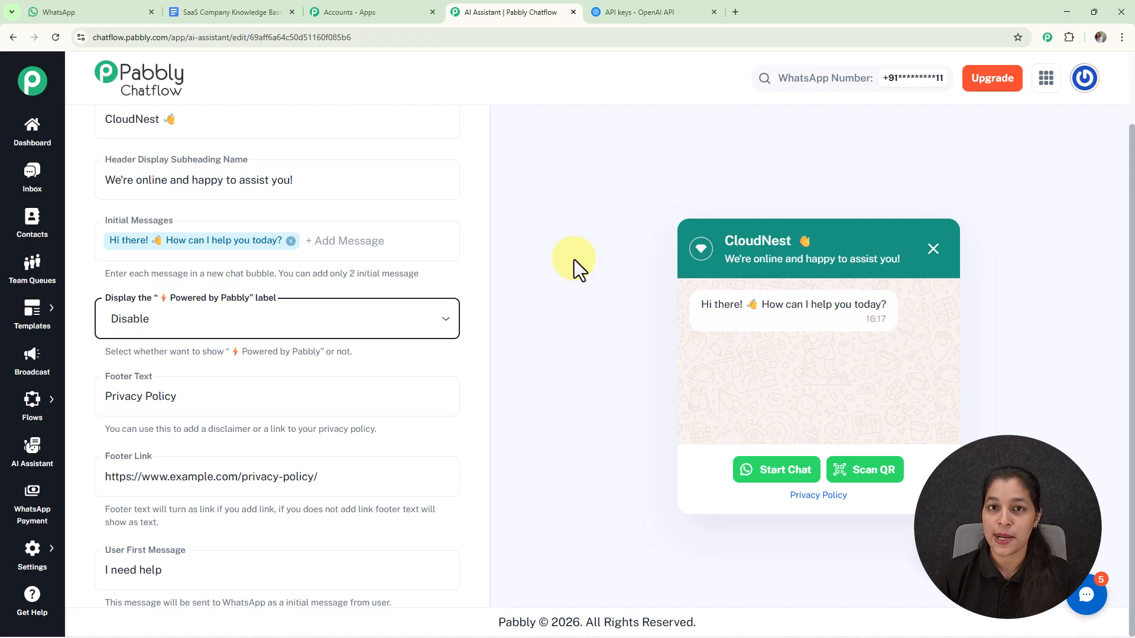
left_click(304, 329)
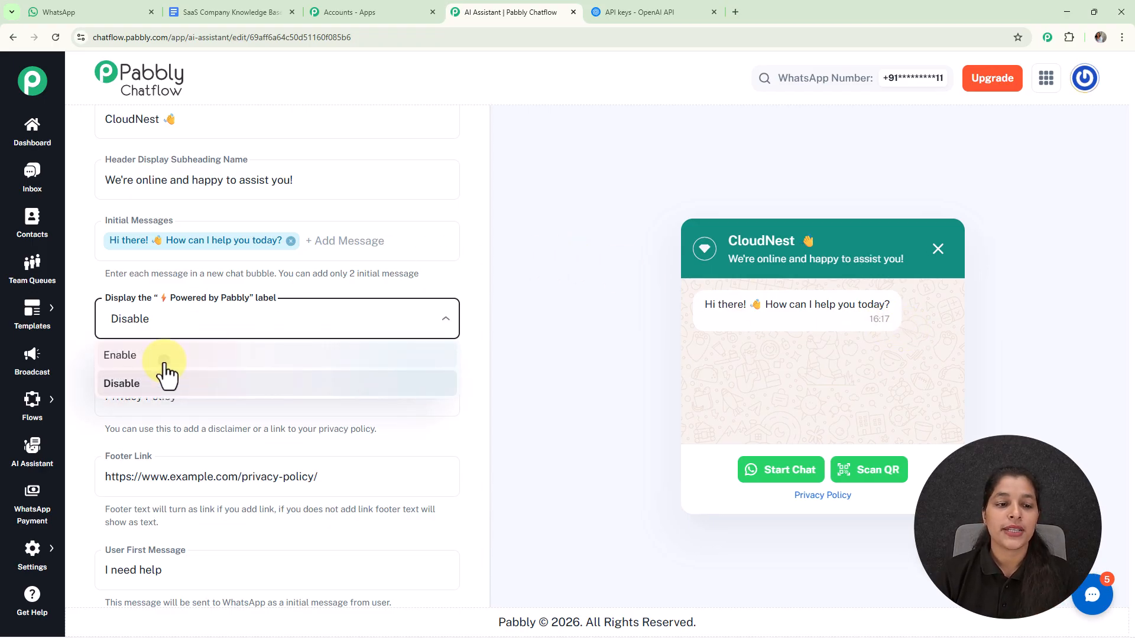
left_click(161, 357)
Review the remaining Assistant Interface fields and open the assistant's Styling settings.
scroll(324, 296, "down", 1)
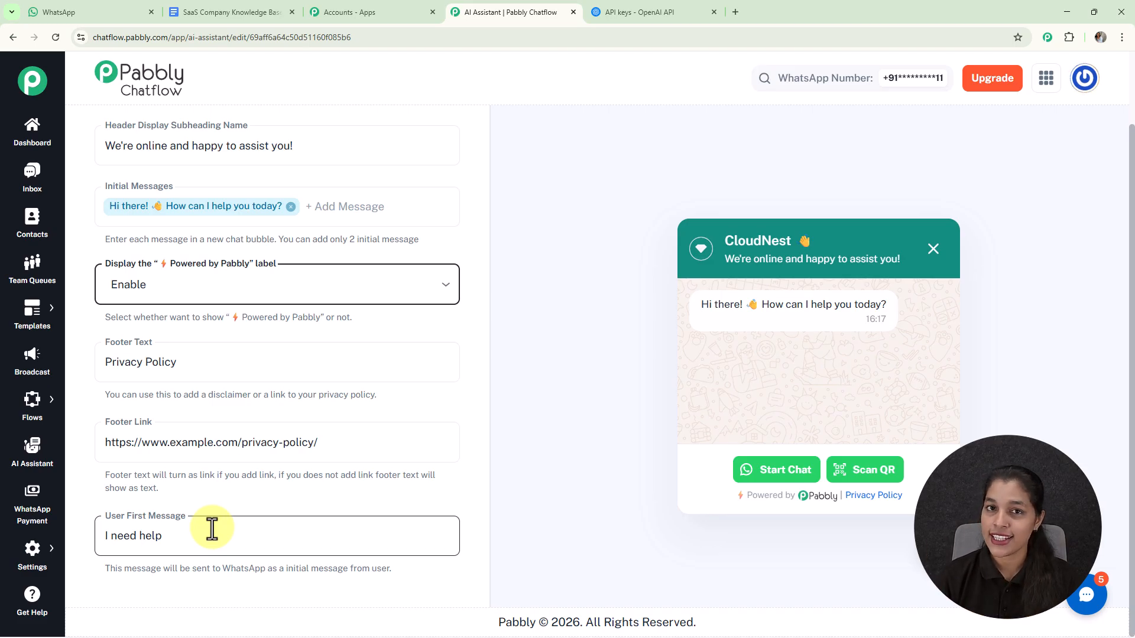
scroll(420, 445, "up", 3)
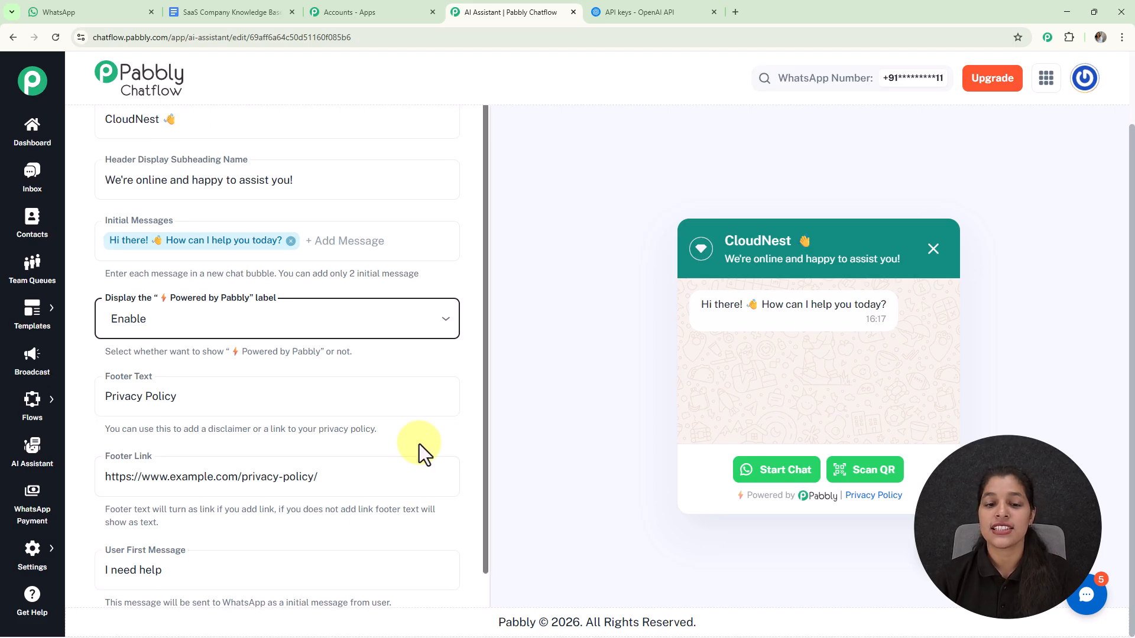
left_click(449, 131)
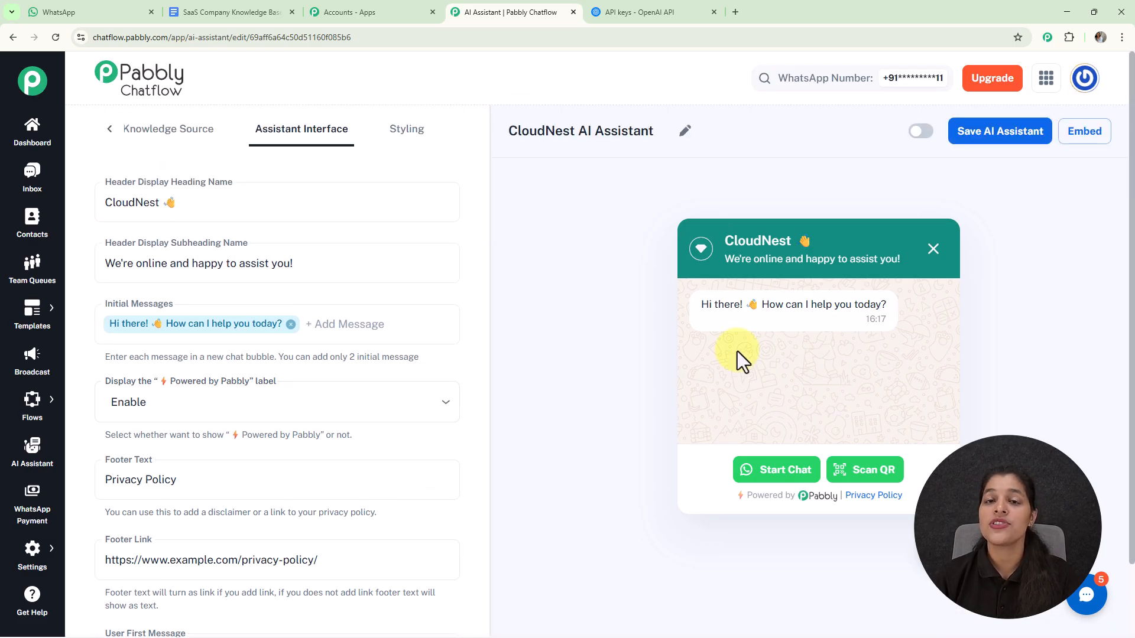
left_click(416, 139)
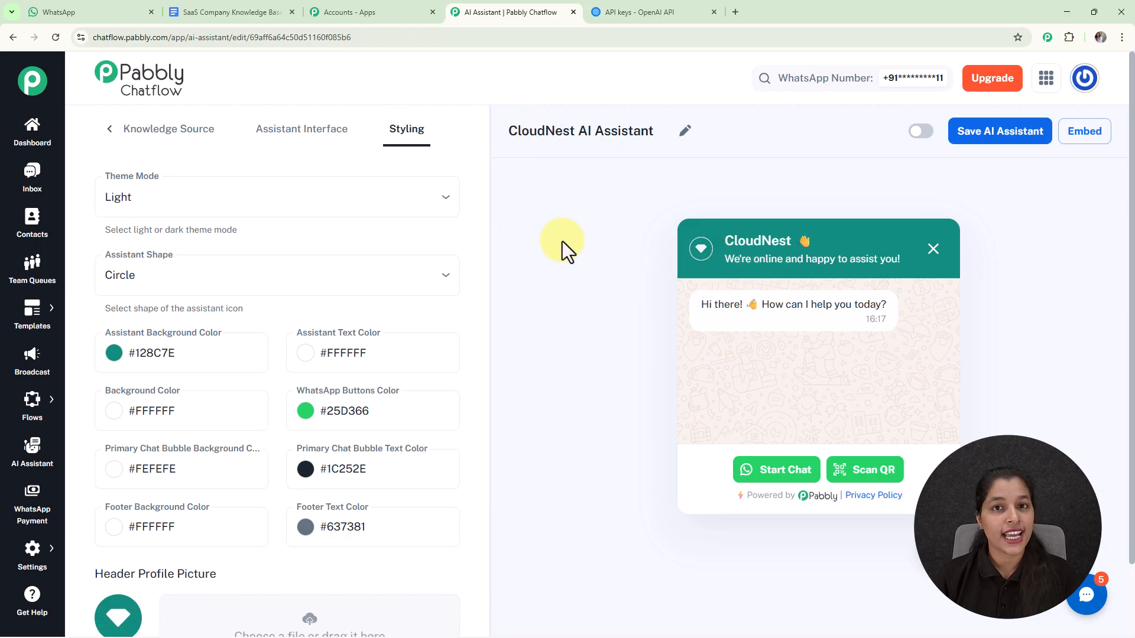
Try out the Dark theme mode for the assistant and switch it back to Light.
left_click(329, 200)
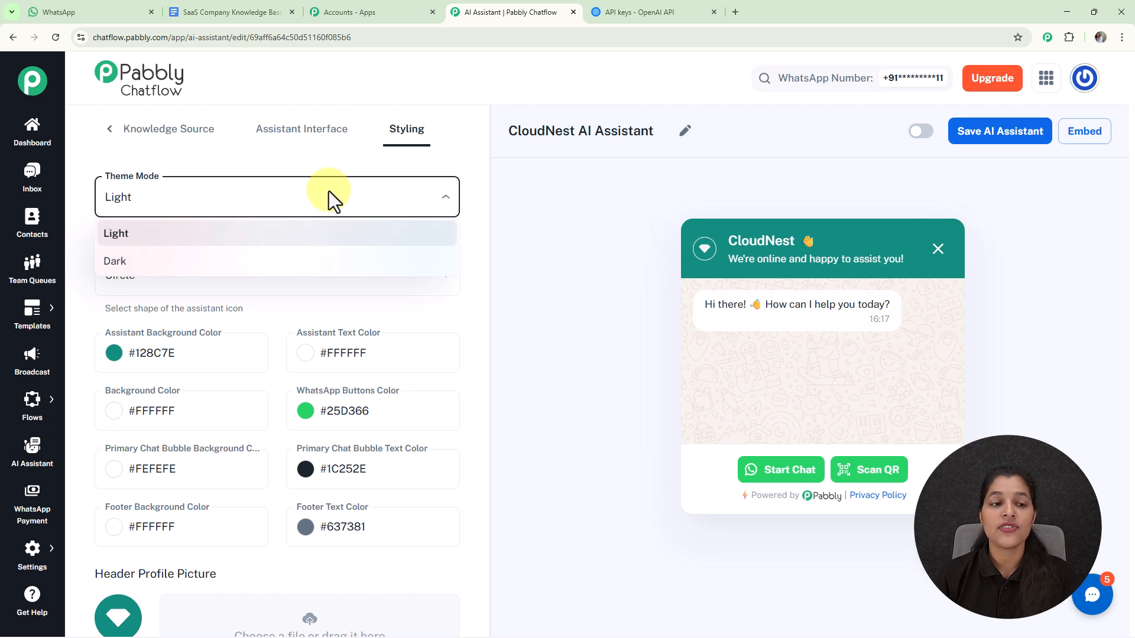
left_click(134, 263)
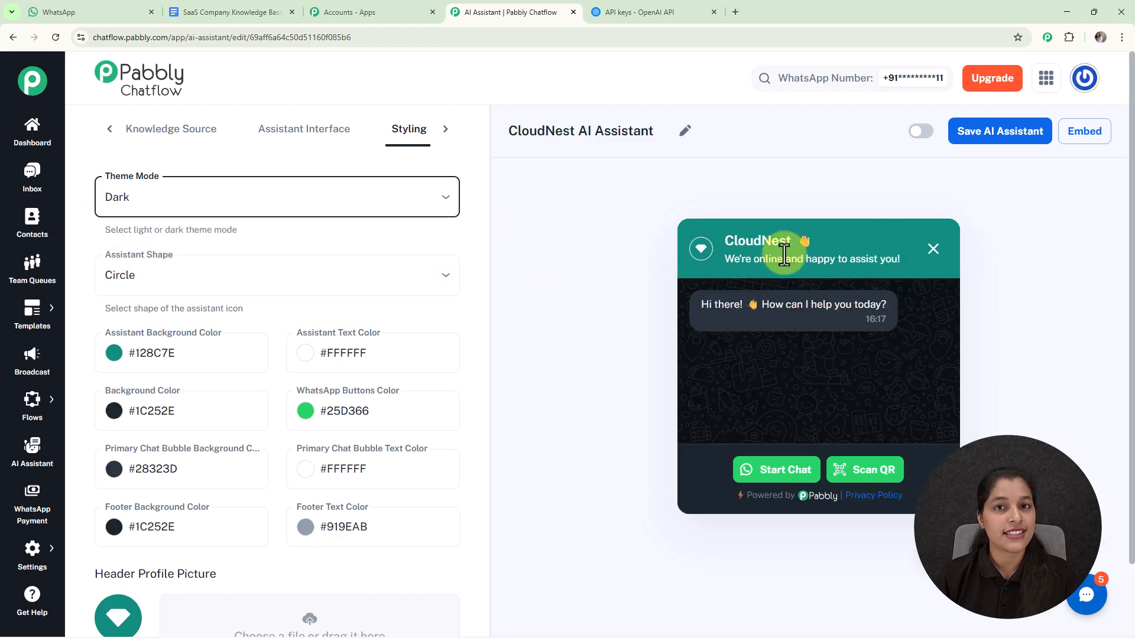
left_click(431, 206)
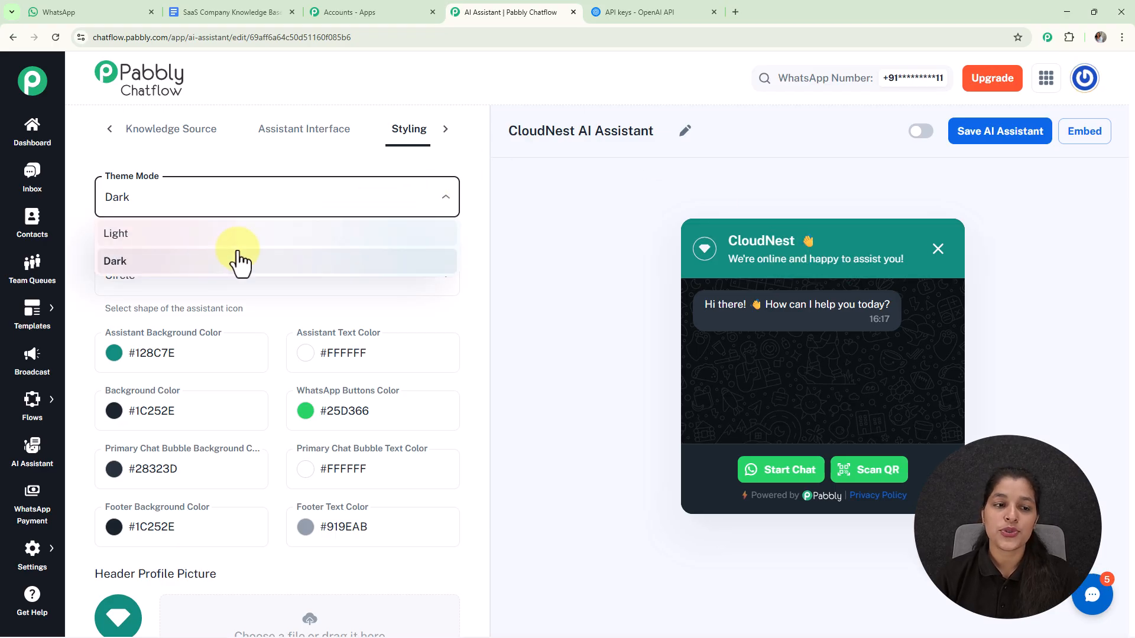
left_click(238, 235)
Examine the Assistant Shape options and the color settings for the assistant, buttons, chat bubbles and footer.
scroll(476, 224, "down", 2)
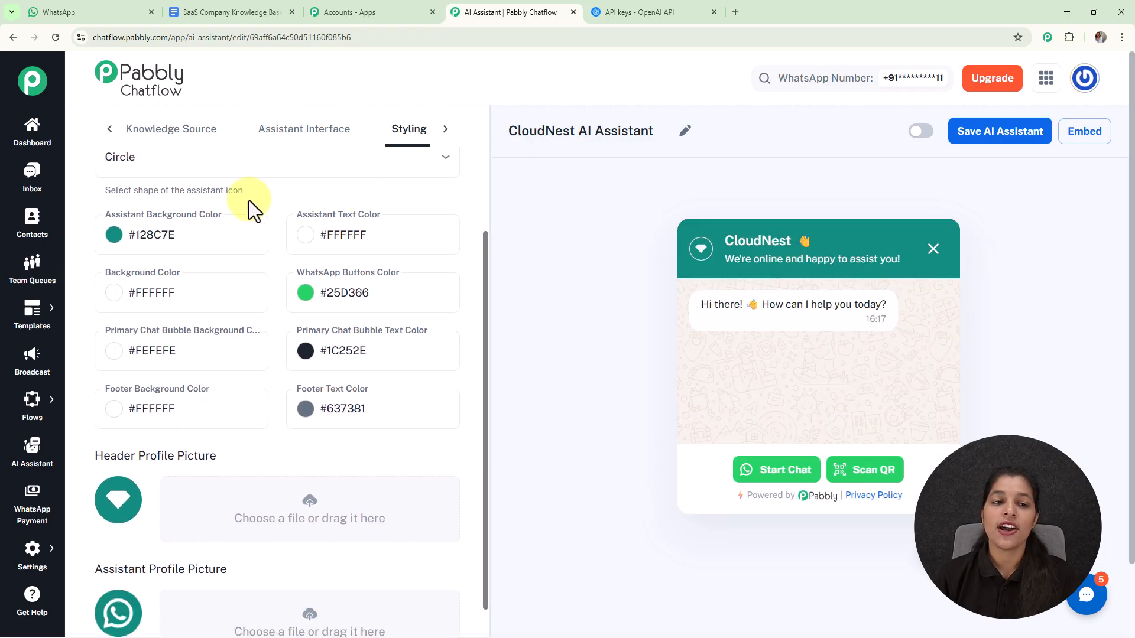
scroll(245, 225, "up", 1)
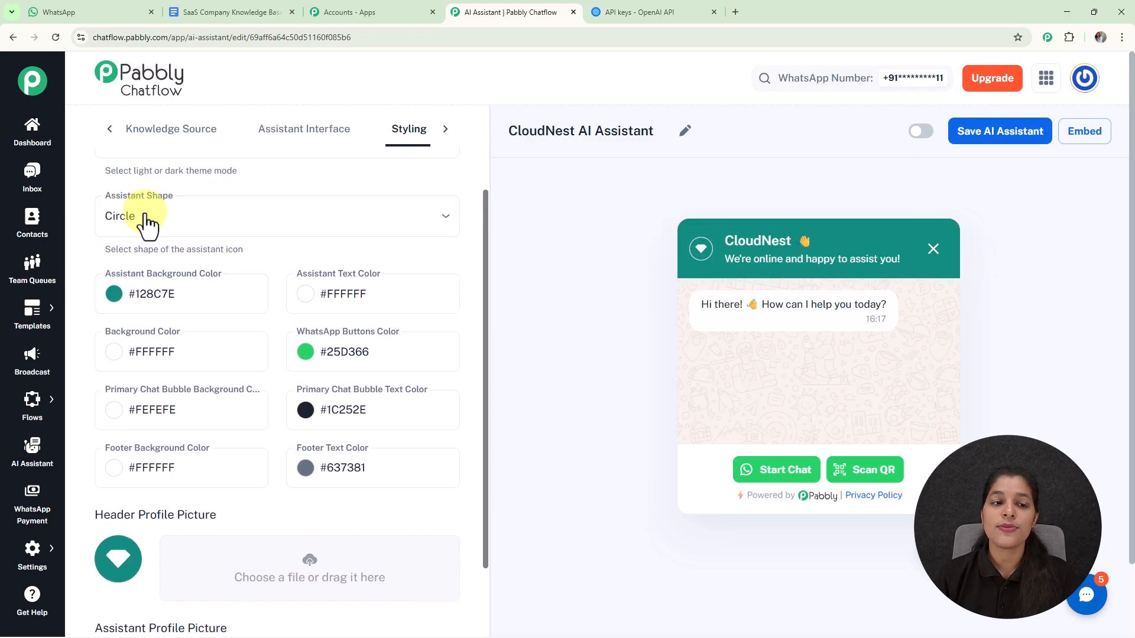
left_click(231, 223)
left_click(381, 183)
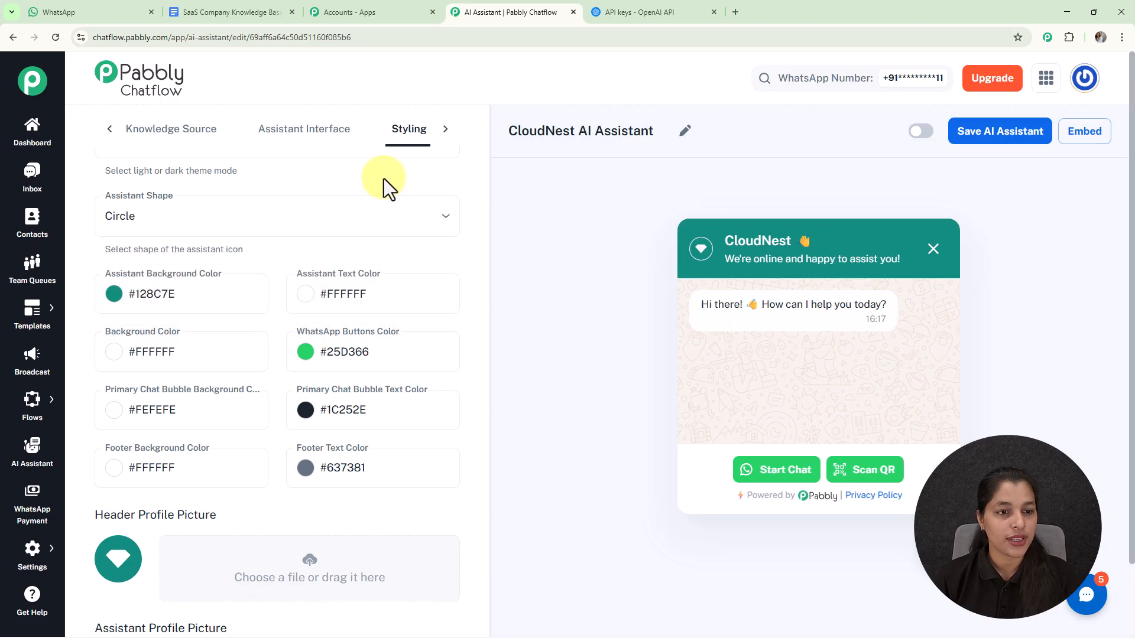
scroll(188, 295, "down", 2)
left_click(379, 300)
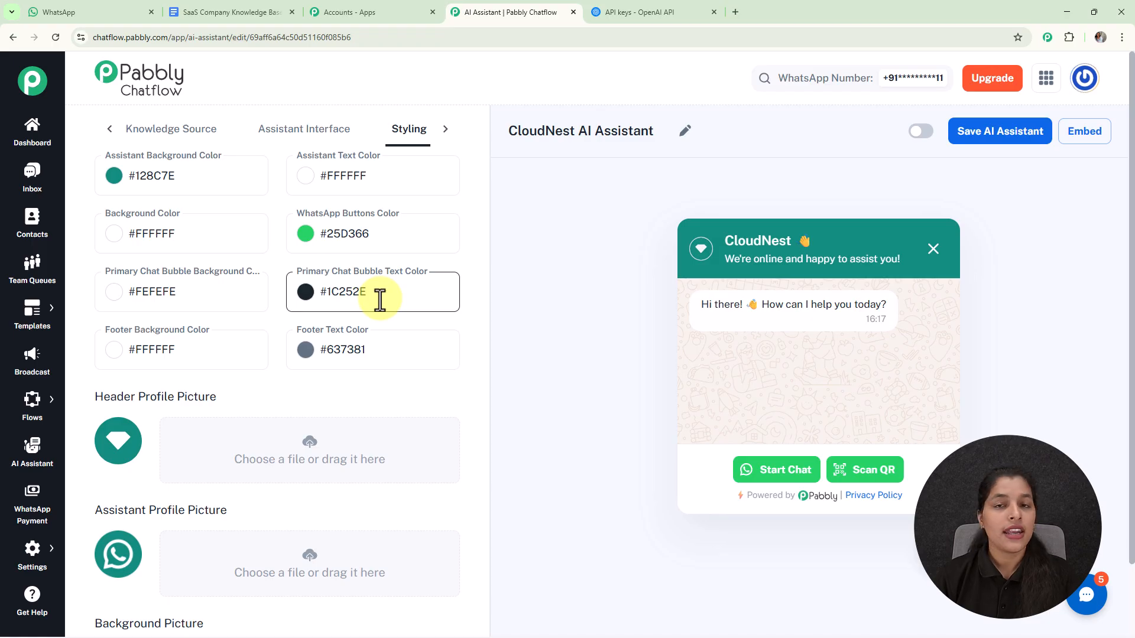
scroll(140, 199, "up", 1)
left_click(152, 242)
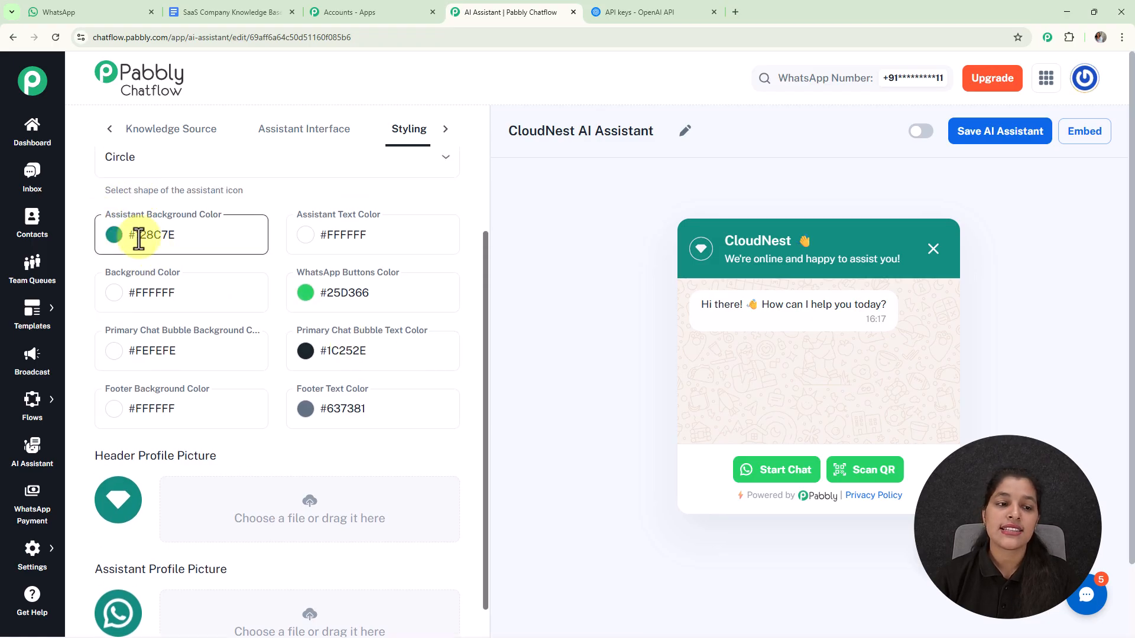
Change the Assistant Background Color to near-black #171818.
left_click(118, 244)
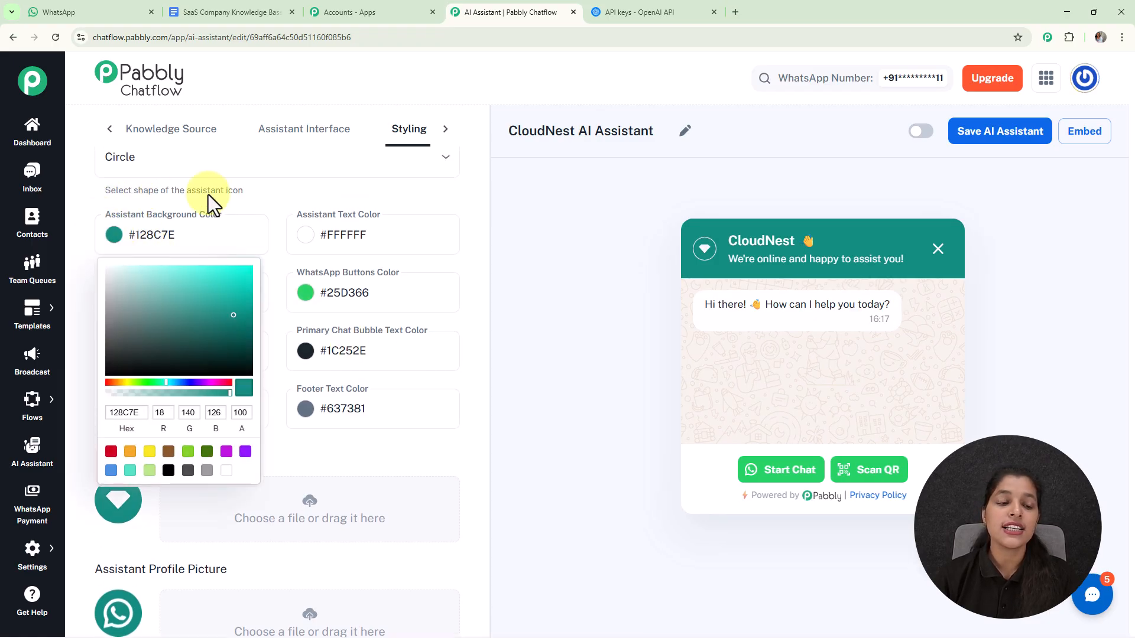
left_click(111, 367)
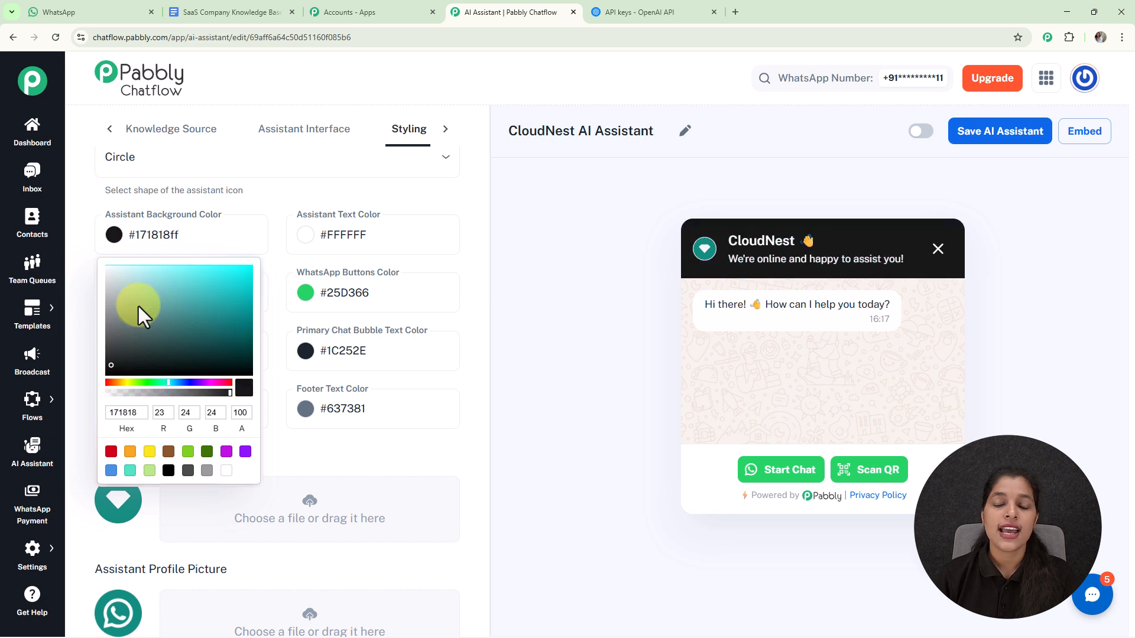
left_click(607, 264)
Activate and save the CloudNest AI Assistant, and view its website embed script.
scroll(233, 203, "down", 1)
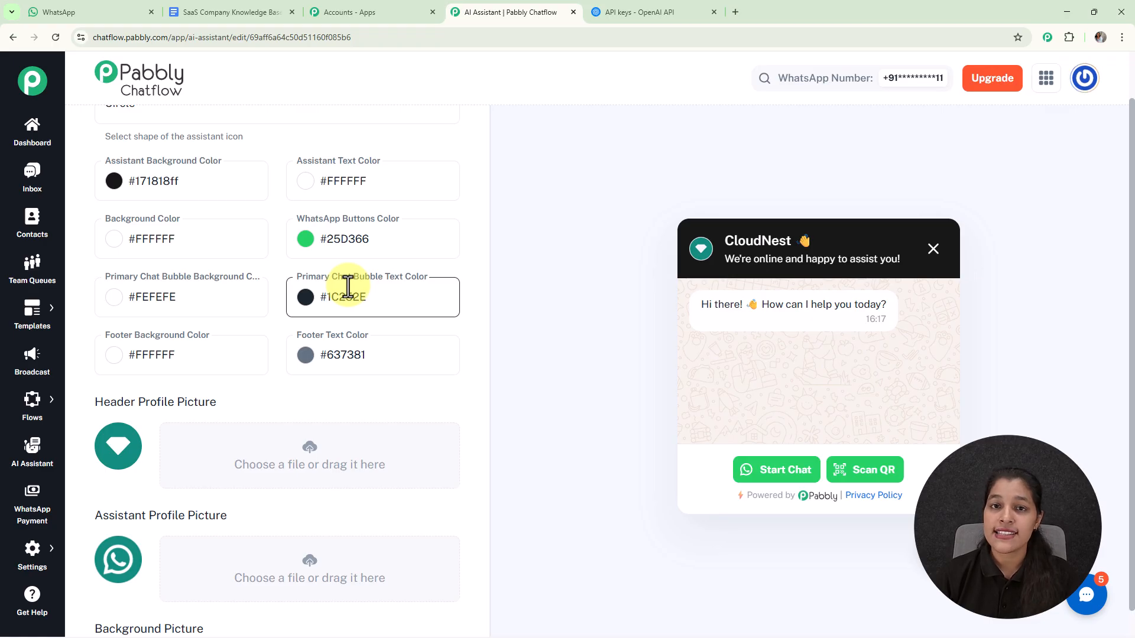
scroll(332, 286, "down", 2)
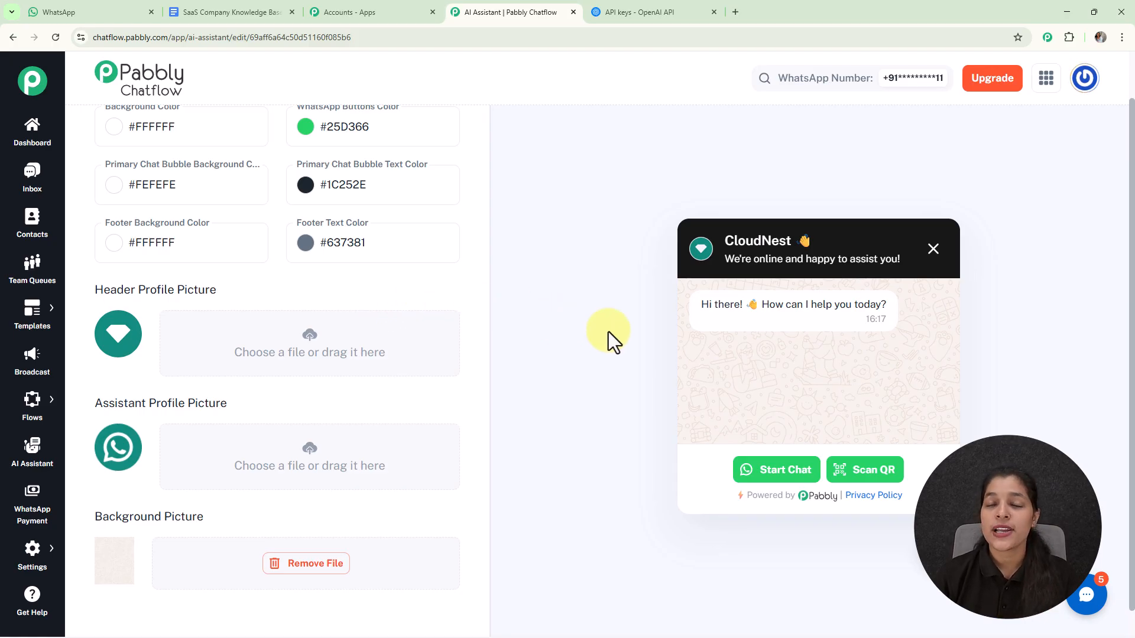
scroll(609, 331, "up", 2)
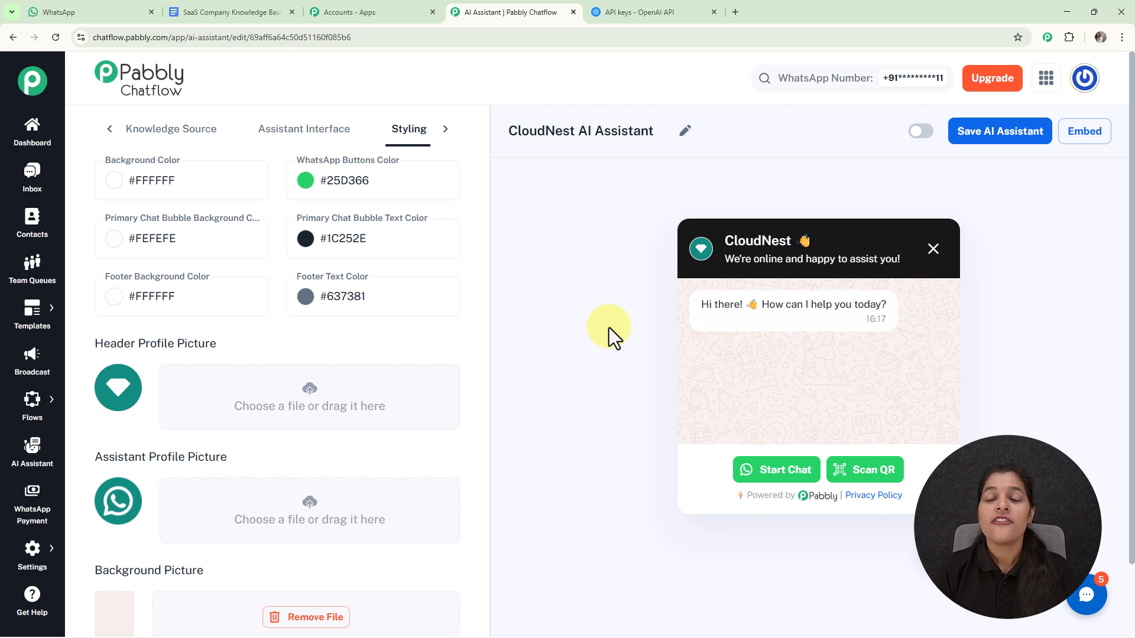
left_click(919, 132)
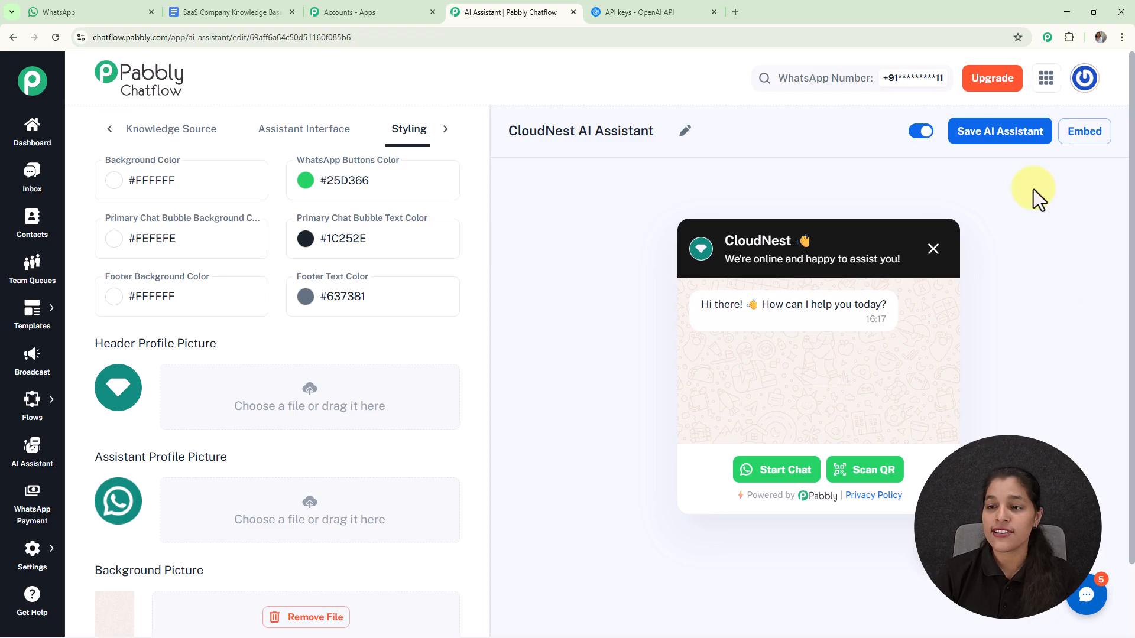
left_click(1004, 135)
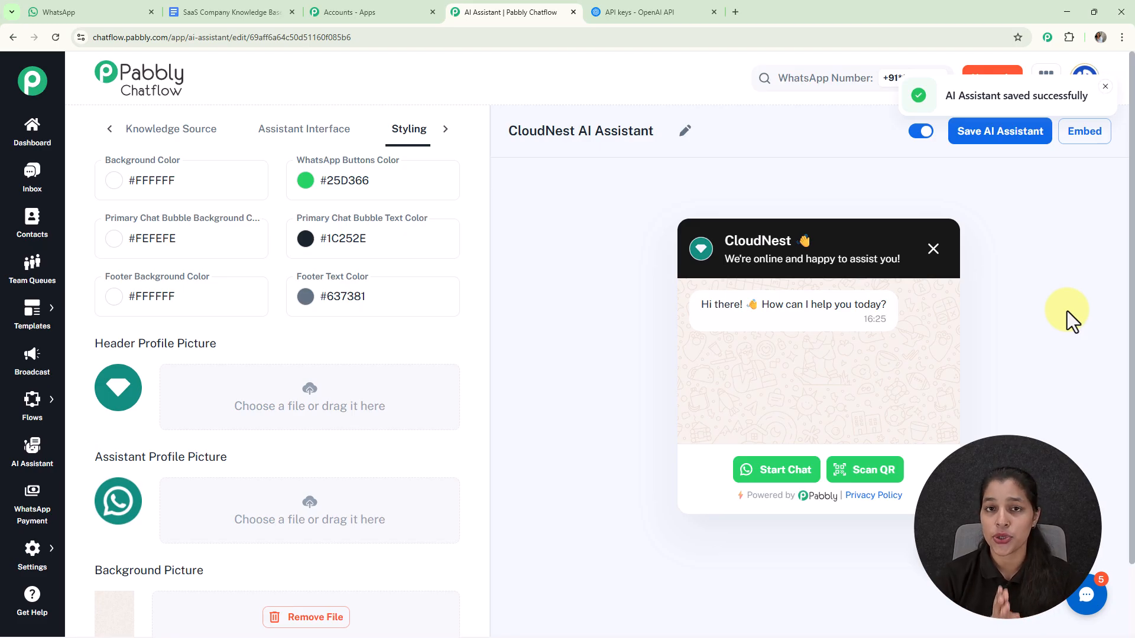
left_click(1090, 133)
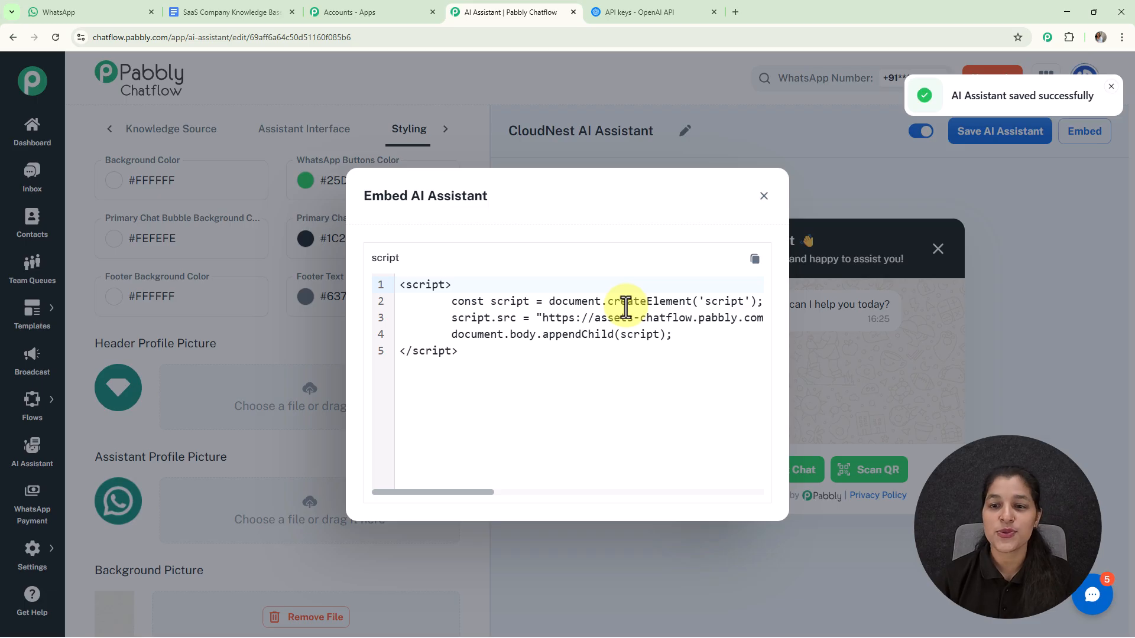
left_click(766, 197)
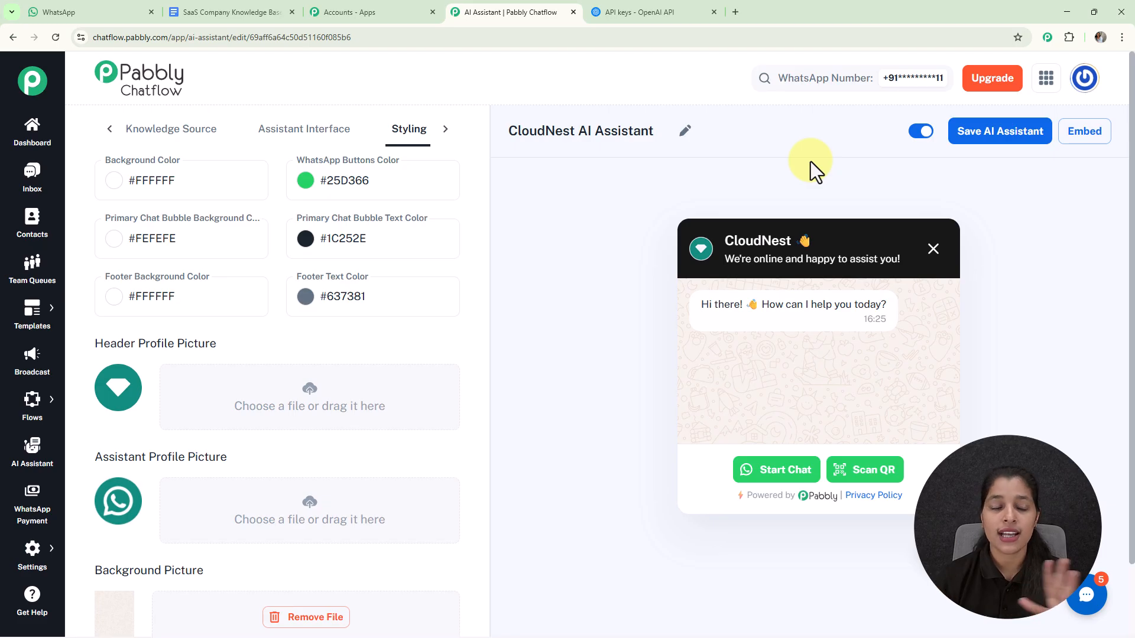
Examine the AI Auto-Reply Settings in Inbox Settings, including the available contact lists and AI assistants.
mouse_move(31, 552)
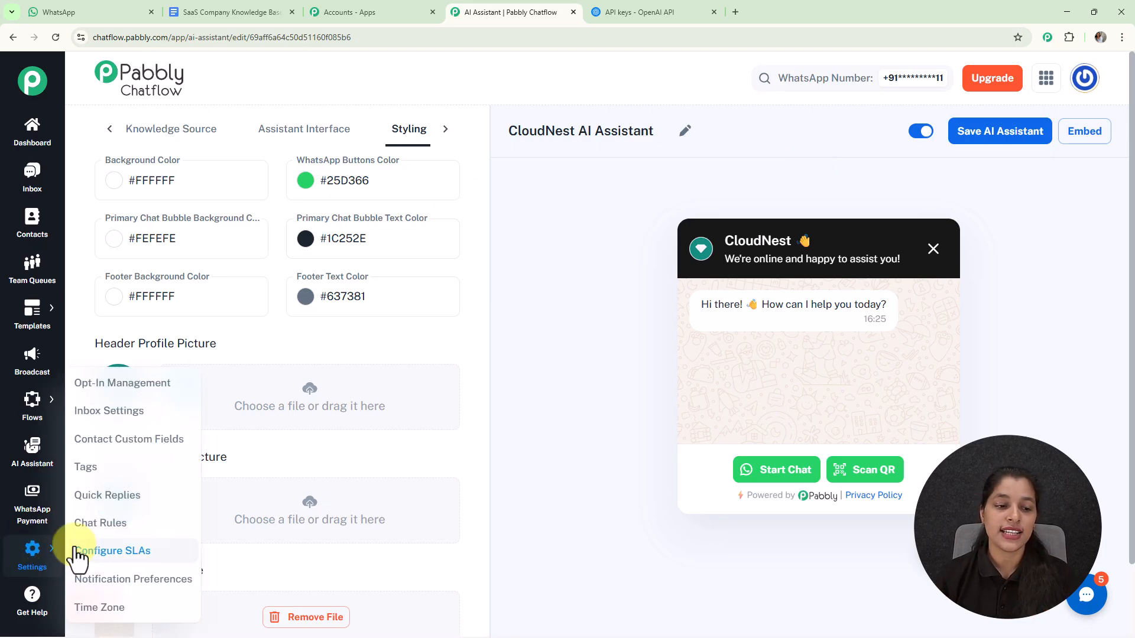
left_click(133, 424)
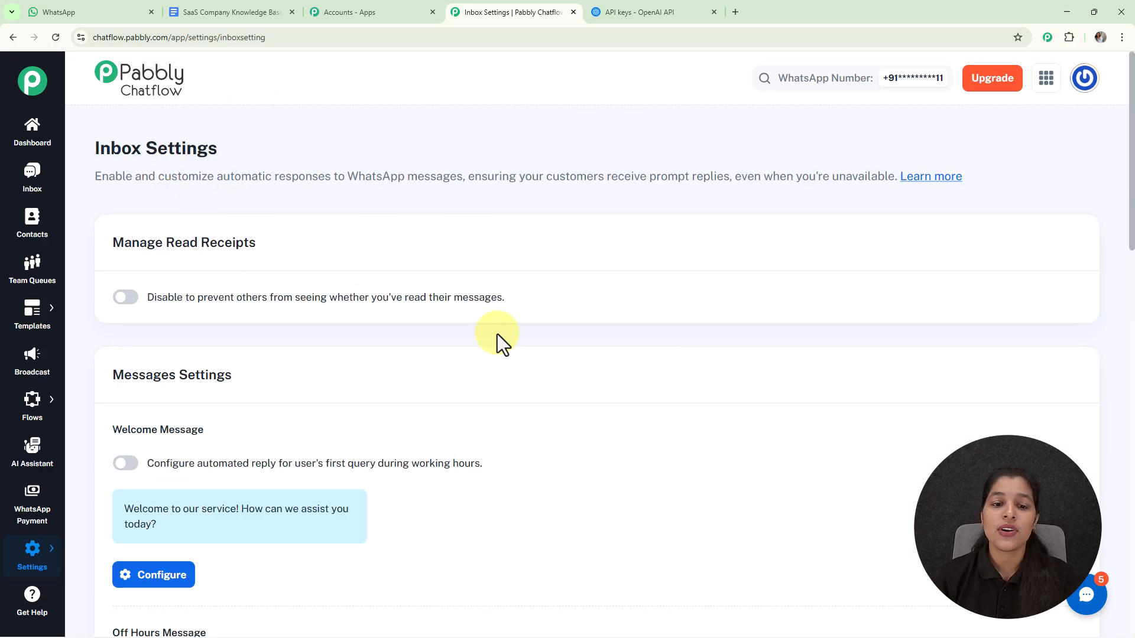
scroll(512, 356, "down", 15)
scroll(512, 357, "down", 1)
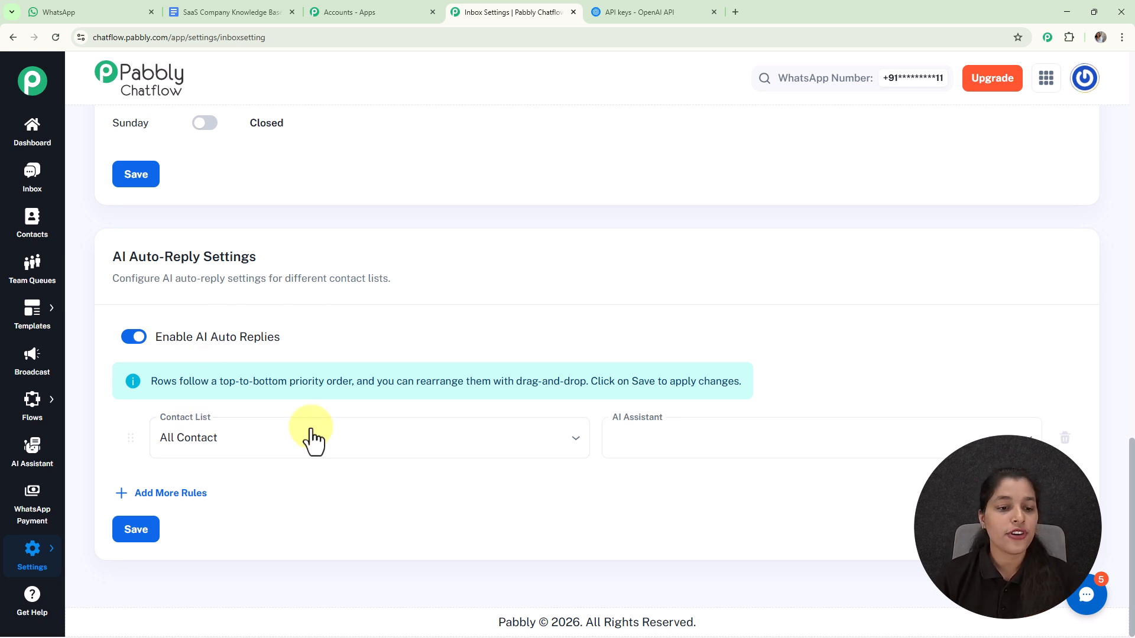
left_click(276, 451)
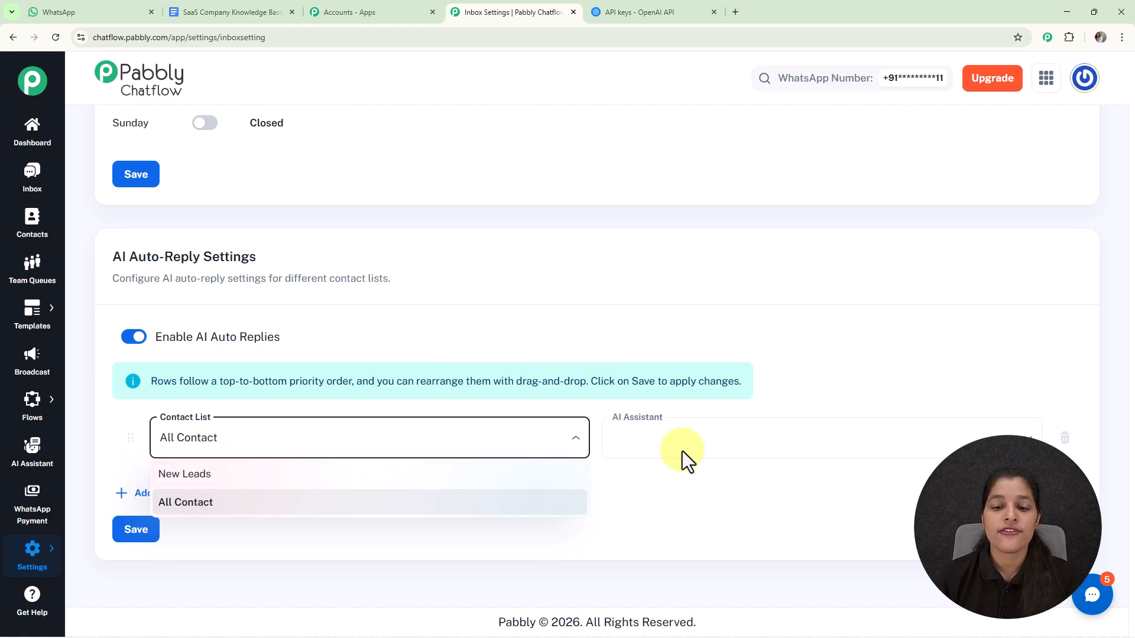
left_click(697, 442)
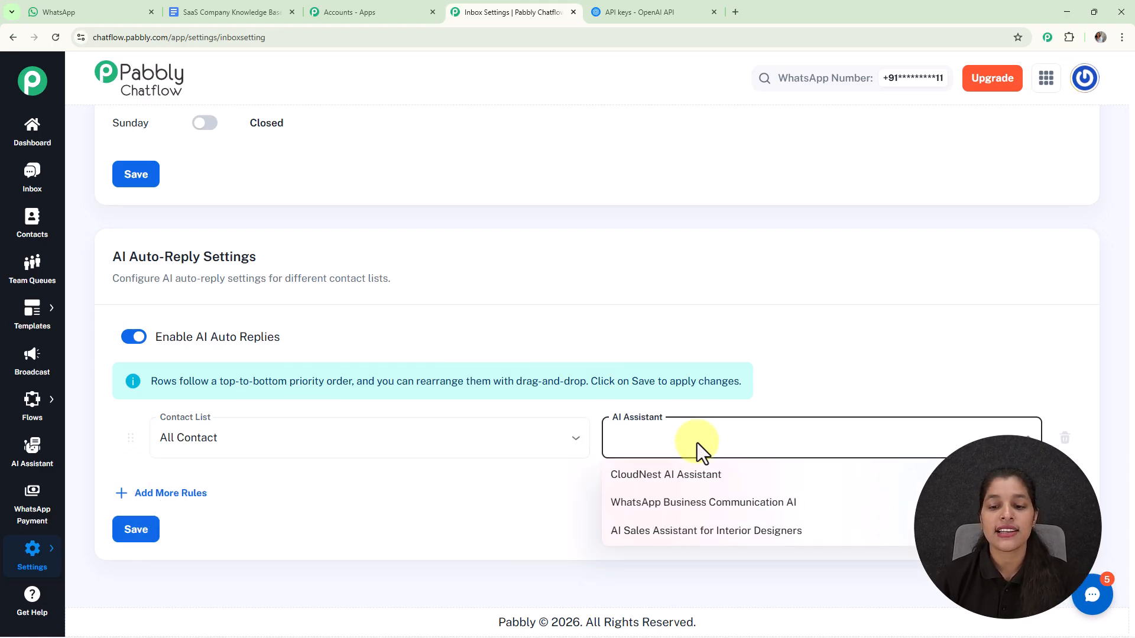
left_click(809, 354)
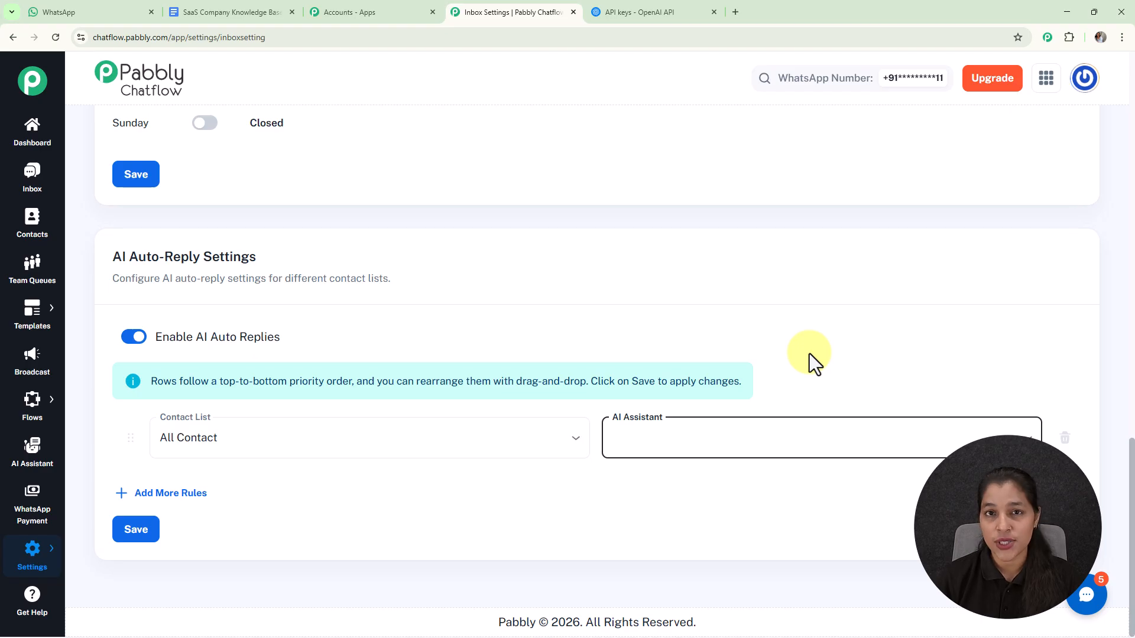
Enable the CloudNest AI Assistant for the inbox contact whose chat shows the CloudNest subscription plans reply.
left_click(27, 188)
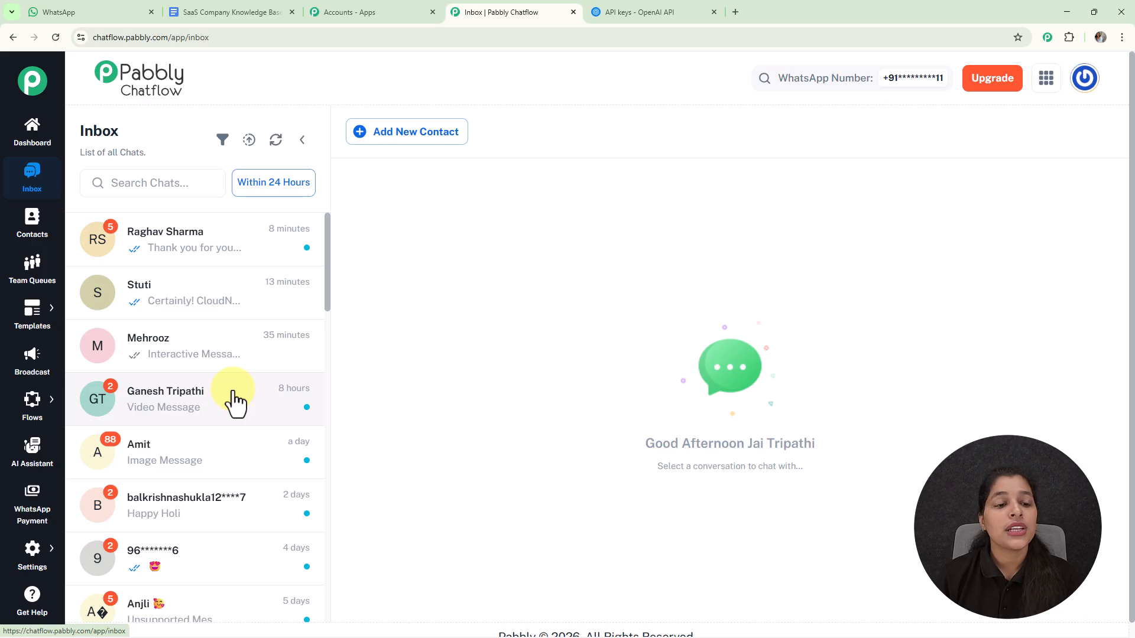
left_click(243, 308)
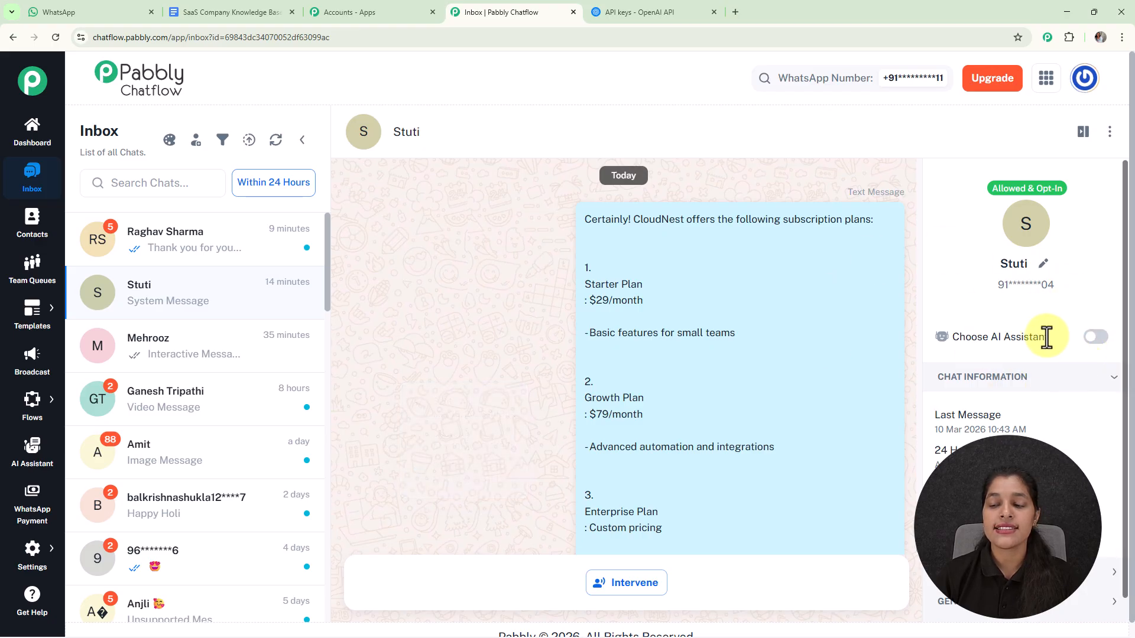
left_click(1093, 338)
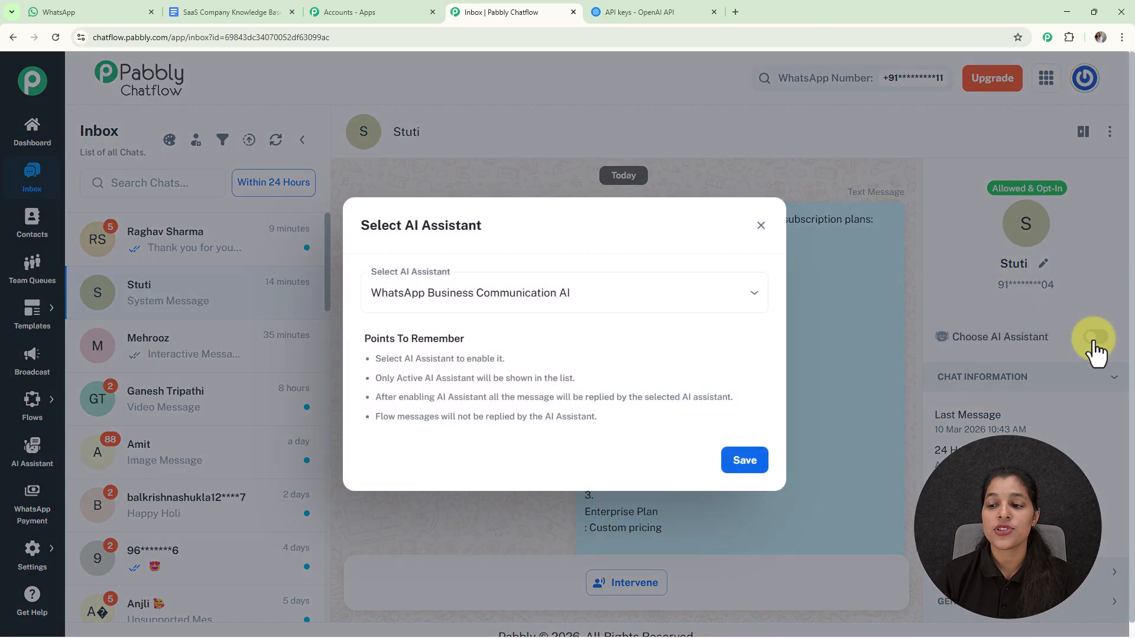
left_click(601, 293)
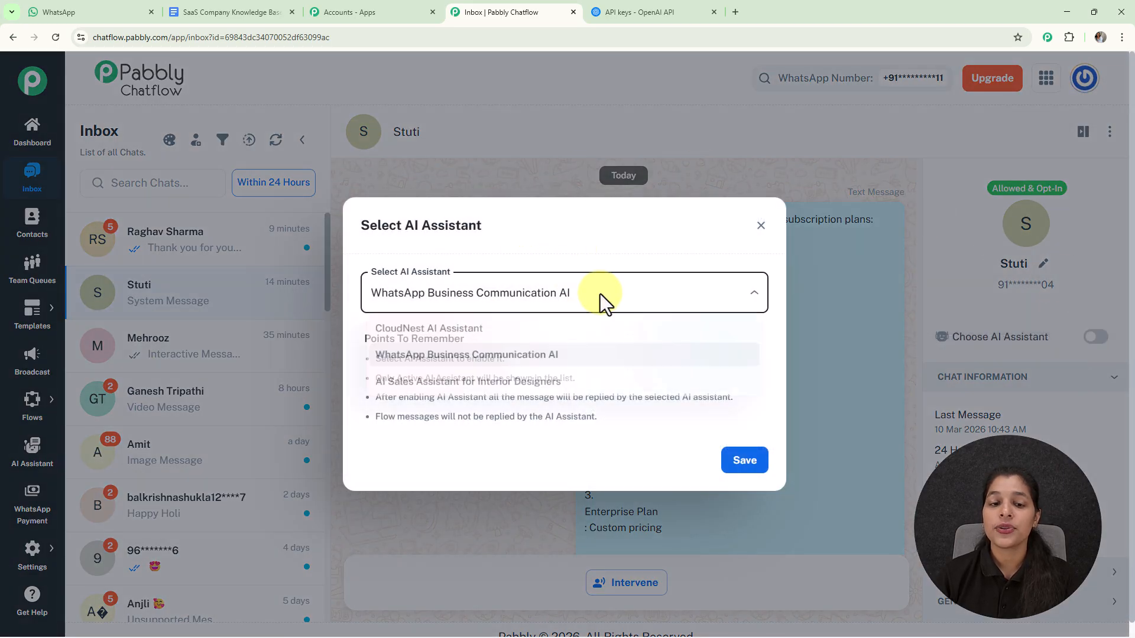
left_click(457, 332)
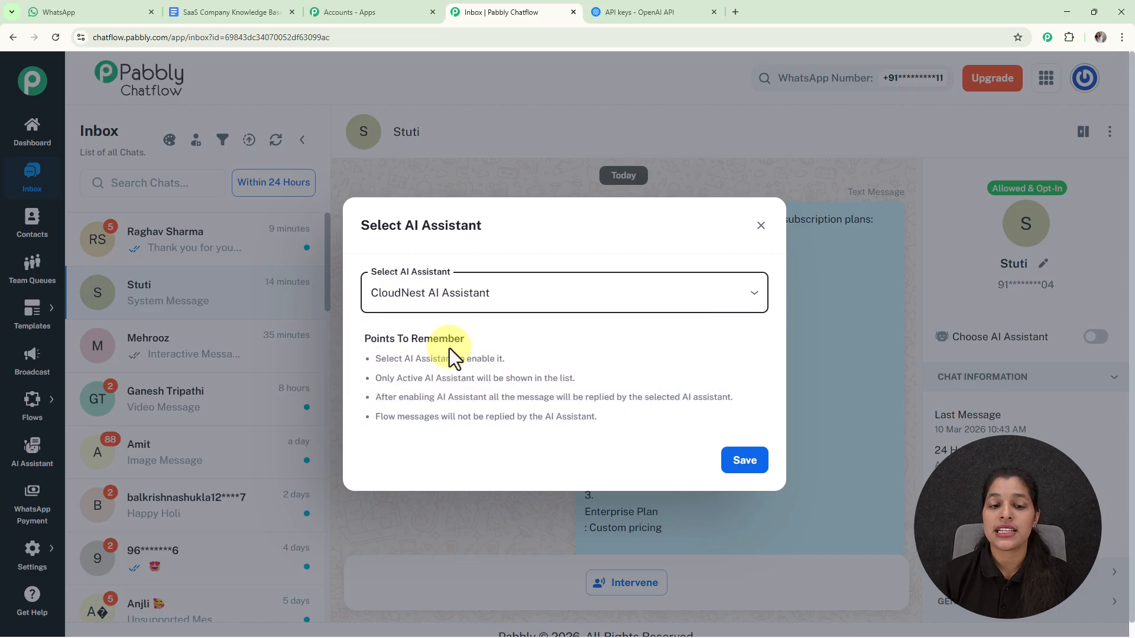
left_click(743, 463)
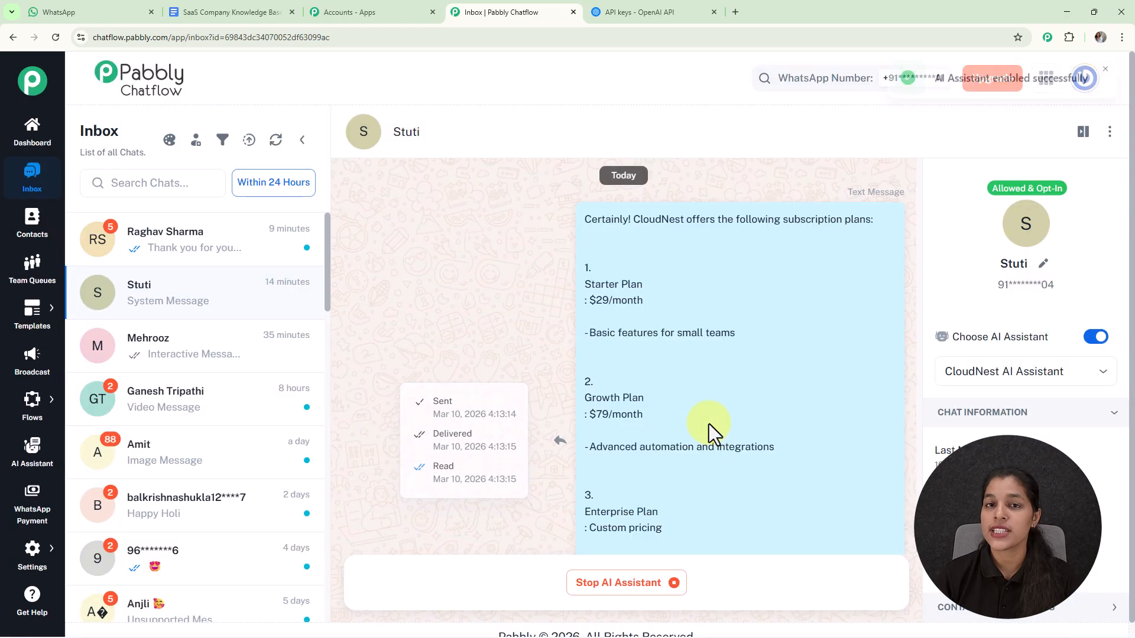